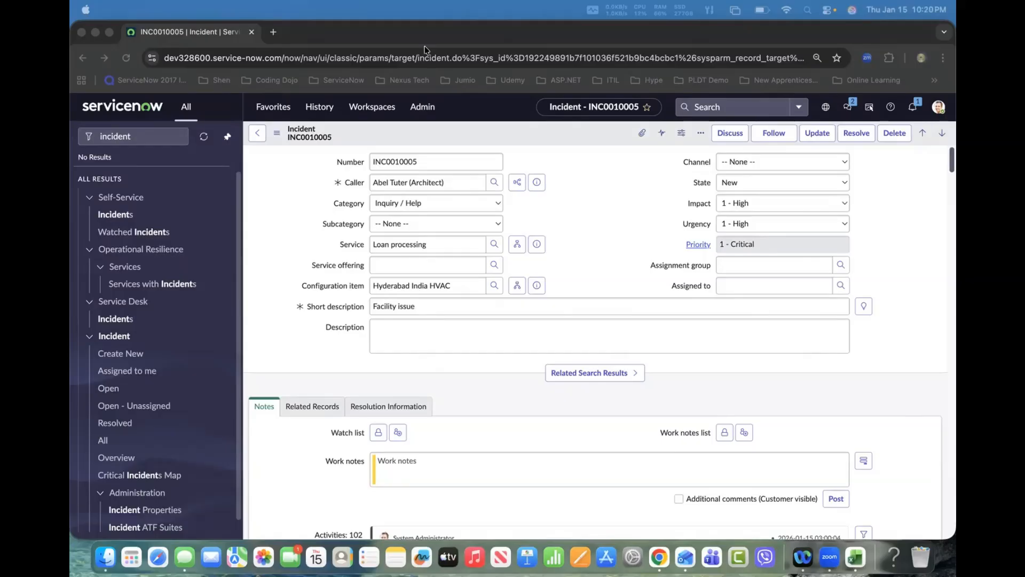
# Step: Open the dictionary entry for the incident's Caller field and review its reference specification
pyautogui.rightClick(347, 182)
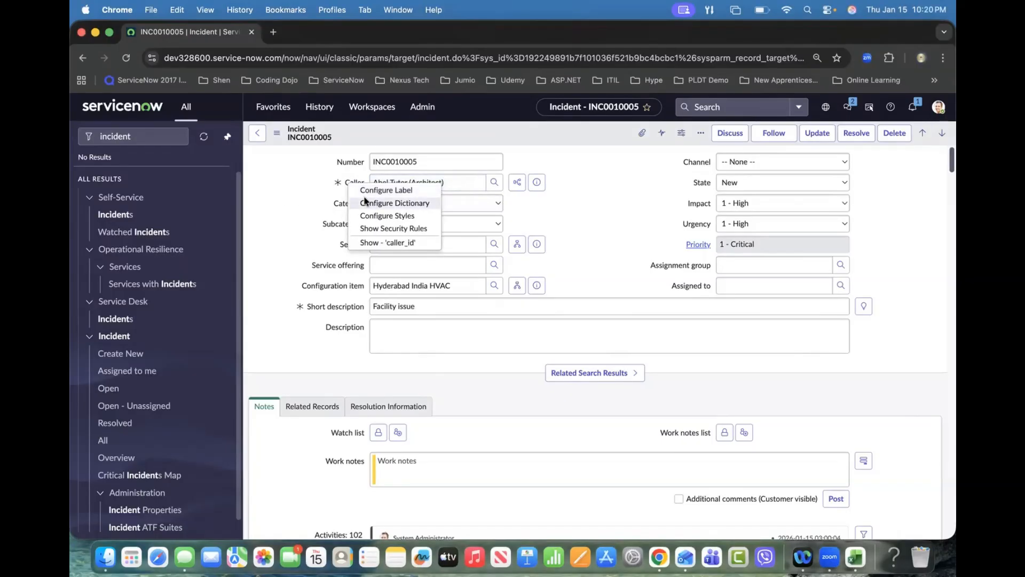
pyautogui.click(363, 202)
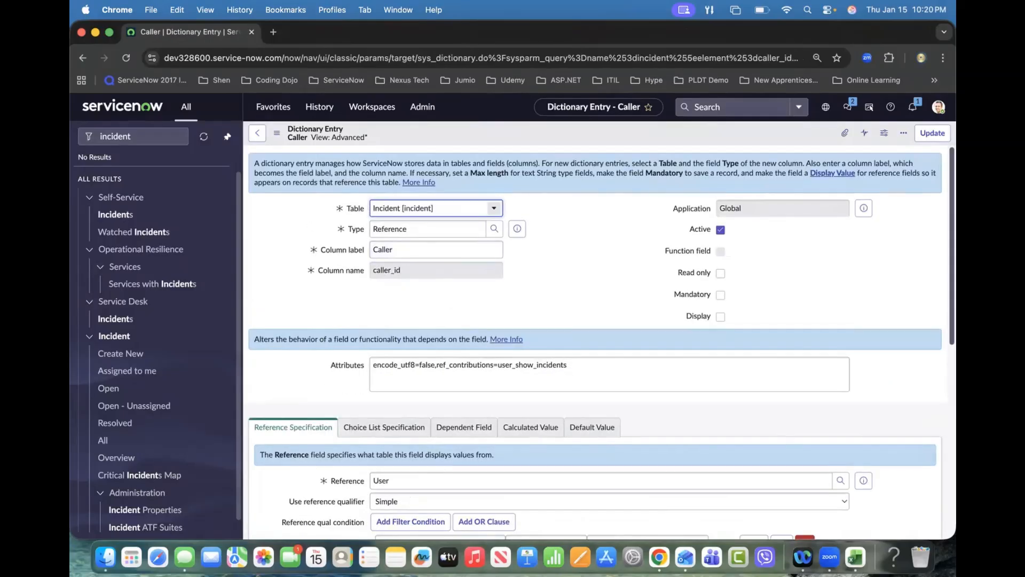
pyautogui.scroll(-3, 300, 349)
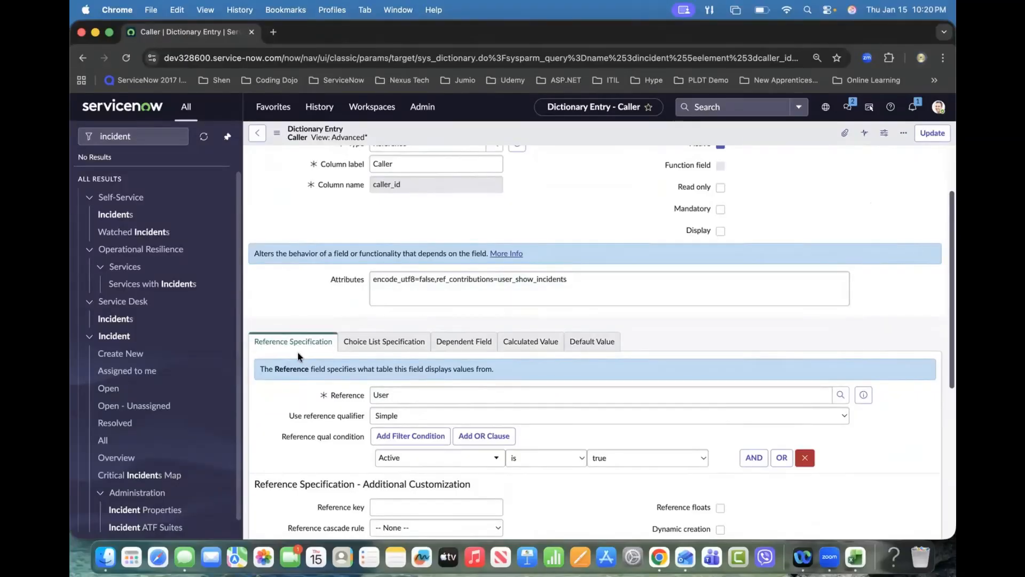
pyautogui.scroll(3, 298, 353)
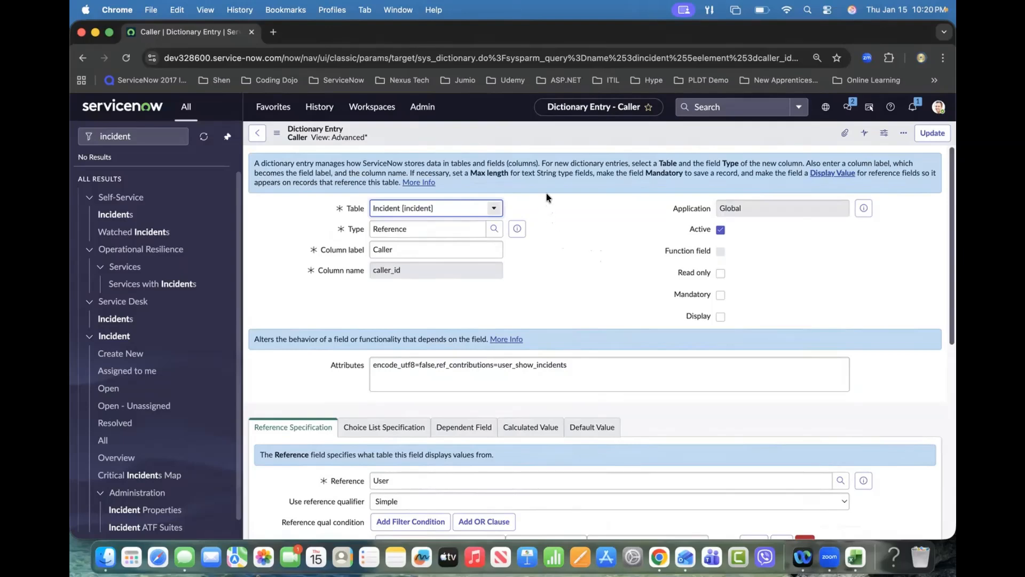
pyautogui.moveTo(544, 184)
pyautogui.mouseDown()
pyautogui.moveTo(544, 227)
pyautogui.moveTo(587, 274)
pyautogui.moveTo(623, 275)
pyautogui.moveTo(622, 175)
pyautogui.moveTo(619, 267)
pyautogui.mouseUp()
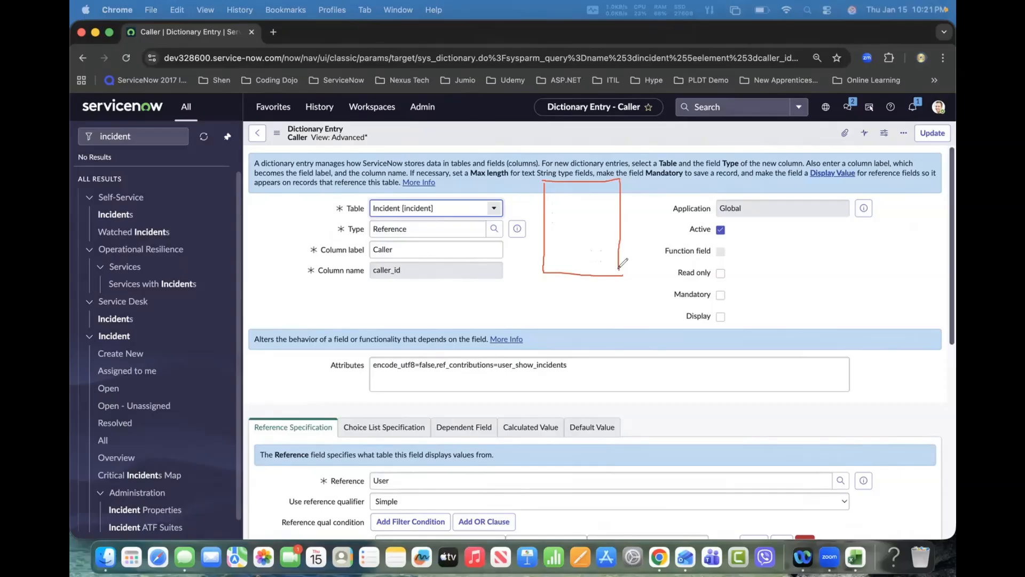
pyautogui.moveTo(314, 126)
pyautogui.mouseDown()
pyautogui.moveTo(280, 142)
pyautogui.moveTo(311, 132)
pyautogui.mouseUp()
pyautogui.moveTo(552, 203)
pyautogui.mouseDown()
pyautogui.moveTo(551, 212)
pyautogui.moveTo(570, 214)
pyautogui.moveTo(568, 203)
pyautogui.moveTo(571, 214)
pyautogui.mouseUp()
pyautogui.moveTo(373, 196)
pyautogui.mouseDown()
pyautogui.moveTo(339, 193)
pyautogui.moveTo(358, 298)
pyautogui.mouseUp()
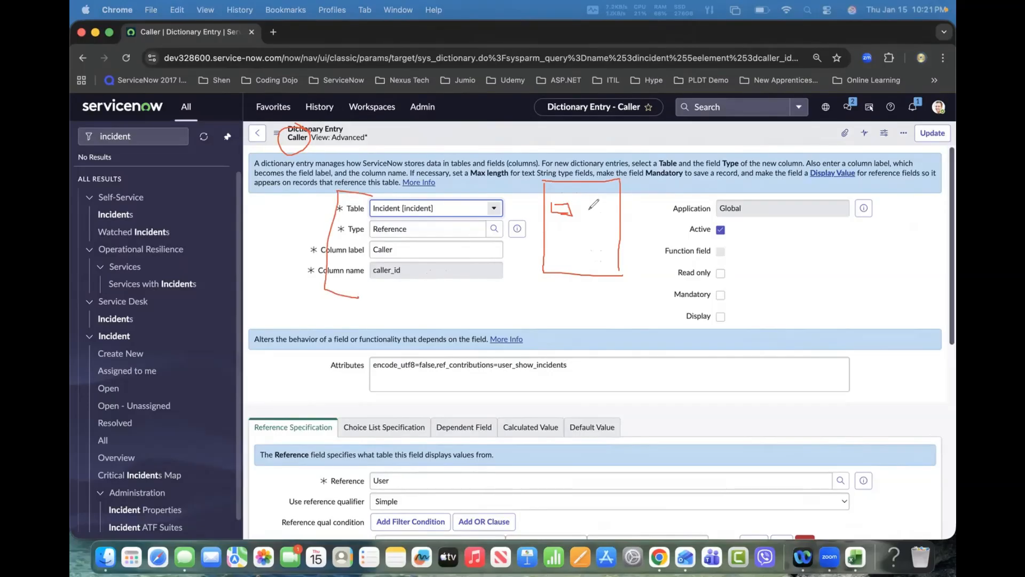
pyautogui.moveTo(585, 205)
pyautogui.mouseDown()
pyautogui.moveTo(611, 218)
pyautogui.moveTo(587, 206)
pyautogui.moveTo(608, 219)
pyautogui.moveTo(581, 234)
pyautogui.moveTo(582, 245)
pyautogui.moveTo(558, 242)
pyautogui.mouseUp()
pyautogui.moveTo(528, 203); pyautogui.dragTo(560, 211)
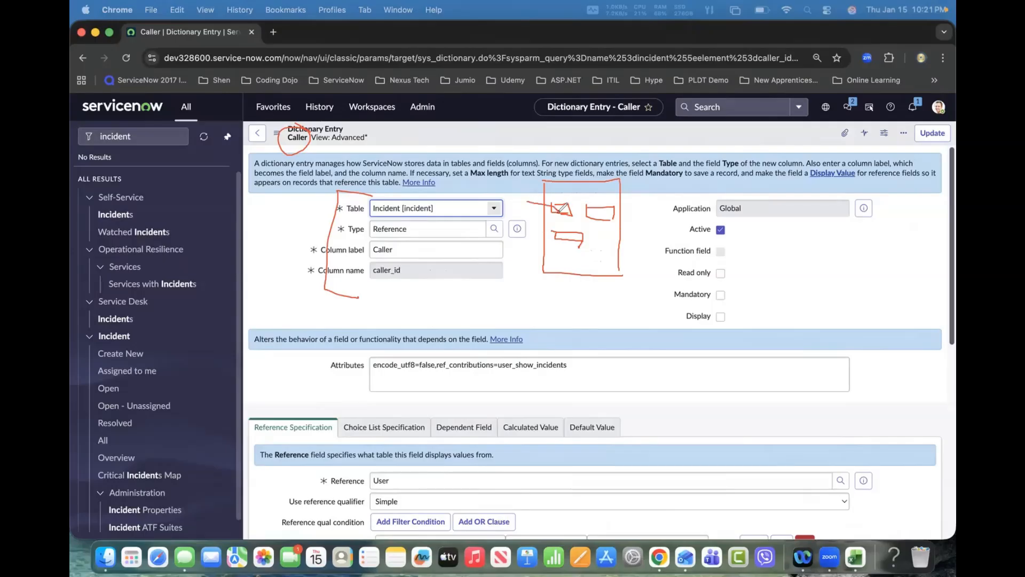
pyautogui.moveTo(400, 462)
pyautogui.mouseDown()
pyautogui.moveTo(375, 505)
pyautogui.moveTo(405, 462)
pyautogui.mouseUp()
pyautogui.moveTo(560, 210)
pyautogui.mouseDown()
pyautogui.moveTo(659, 163)
pyautogui.moveTo(657, 176)
pyautogui.moveTo(737, 178)
pyautogui.mouseUp()
pyautogui.moveTo(677, 153)
pyautogui.mouseDown()
pyautogui.moveTo(732, 151)
pyautogui.moveTo(735, 175)
pyautogui.moveTo(699, 158)
pyautogui.moveTo(709, 151)
pyautogui.moveTo(746, 172)
pyautogui.mouseUp()
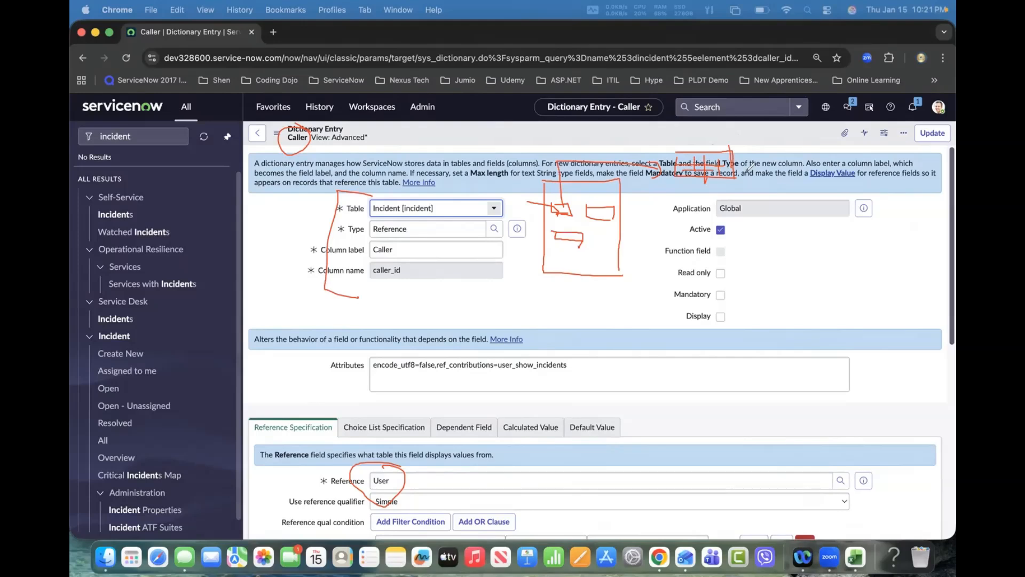
pyautogui.moveTo(667, 171); pyautogui.dragTo(698, 155)
pyautogui.moveTo(679, 161)
pyautogui.mouseDown()
pyautogui.moveTo(667, 151)
pyautogui.moveTo(559, 187)
pyautogui.moveTo(574, 195)
pyautogui.mouseUp()
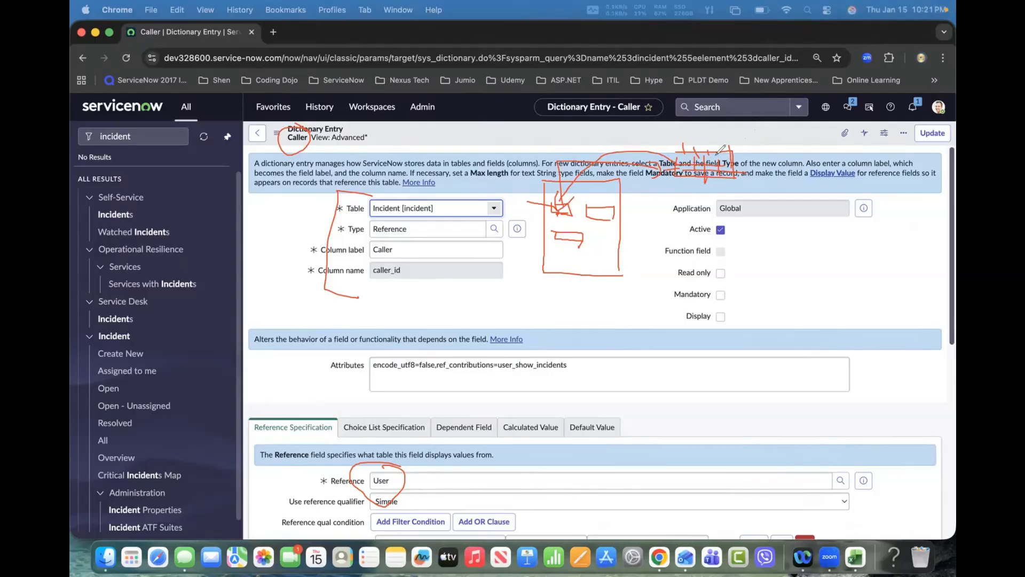
pyautogui.moveTo(681, 163); pyautogui.dragTo(567, 189)
pyautogui.moveTo(532, 209)
pyautogui.mouseDown()
pyautogui.moveTo(536, 219)
pyautogui.moveTo(532, 209)
pyautogui.moveTo(689, 216)
pyautogui.moveTo(697, 194)
pyautogui.mouseUp()
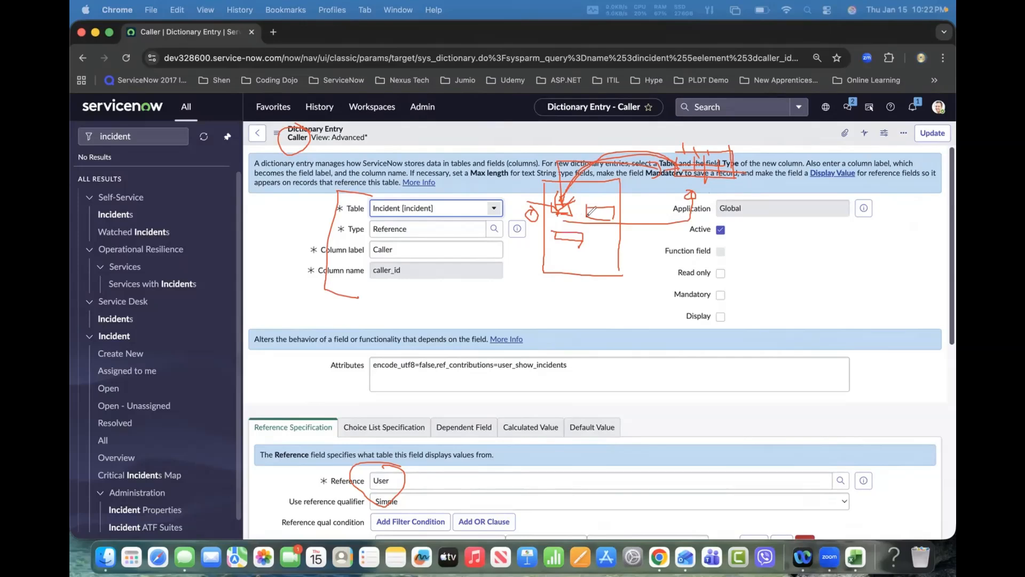
pyautogui.click(653, 208)
pyautogui.click(654, 214)
pyautogui.moveTo(661, 207); pyautogui.dragTo(662, 216)
pyautogui.scroll(-5, 342, 248)
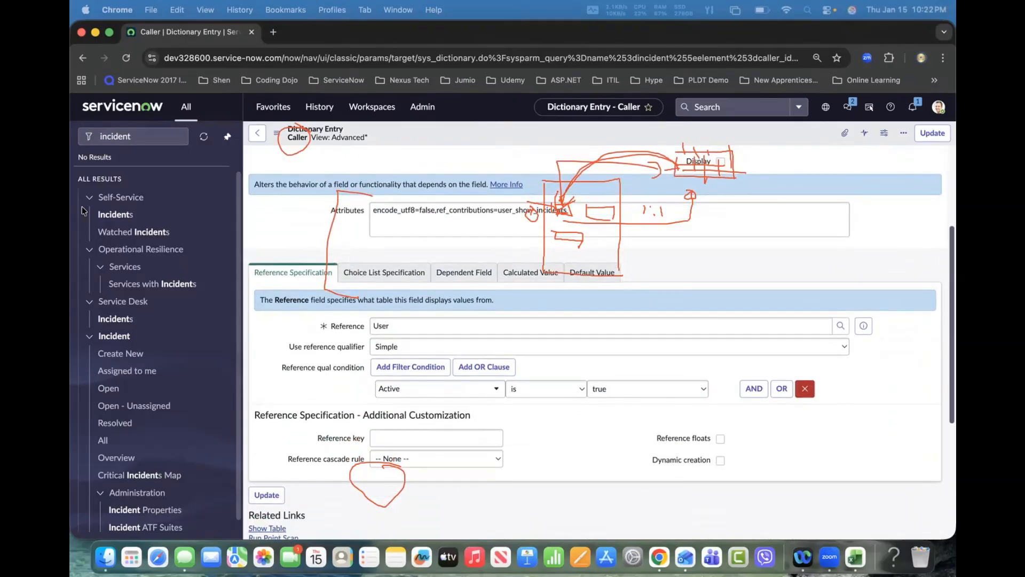
pyautogui.click(141, 365)
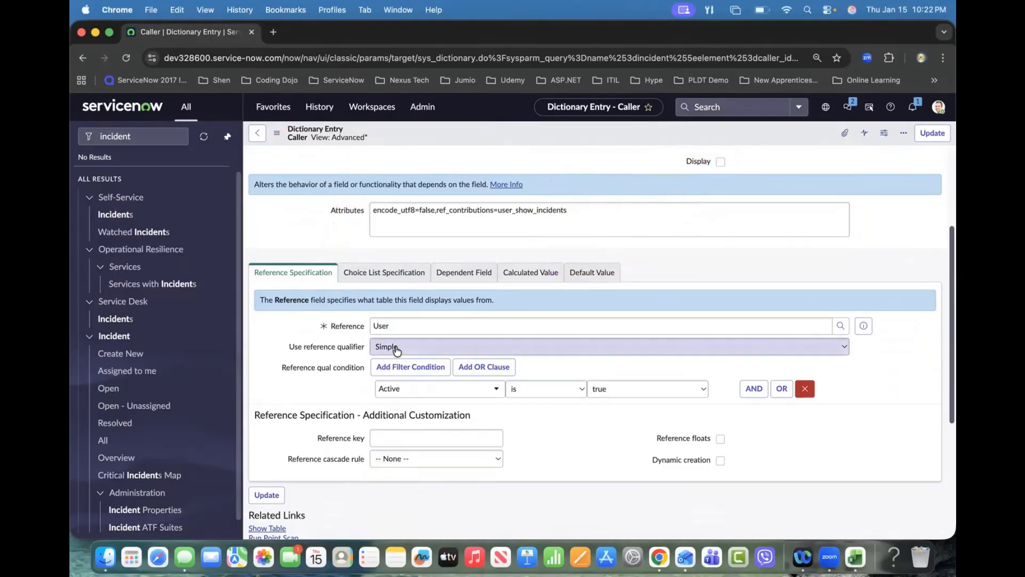
pyautogui.click(393, 348)
pyautogui.click(338, 348)
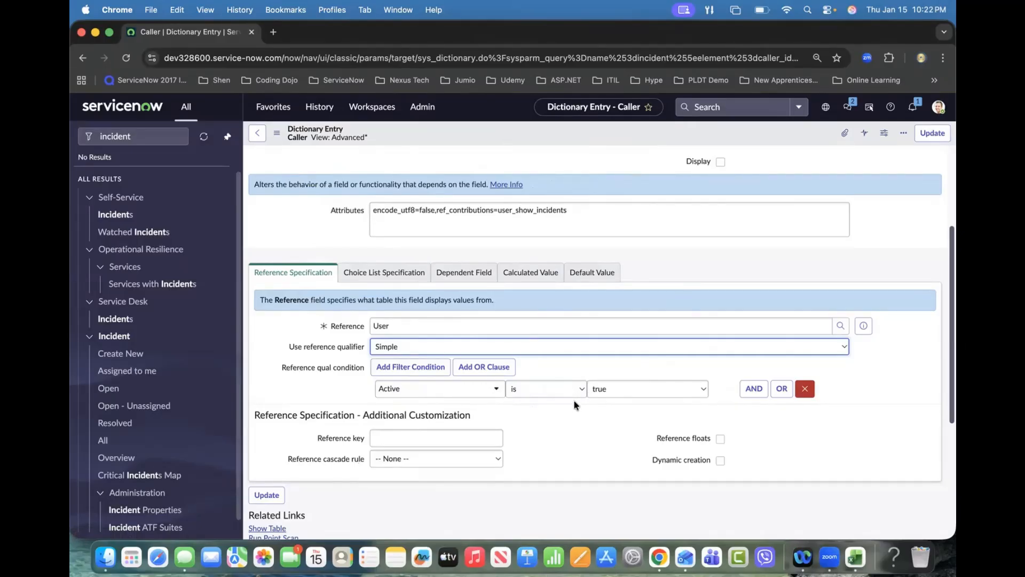
pyautogui.click(402, 367)
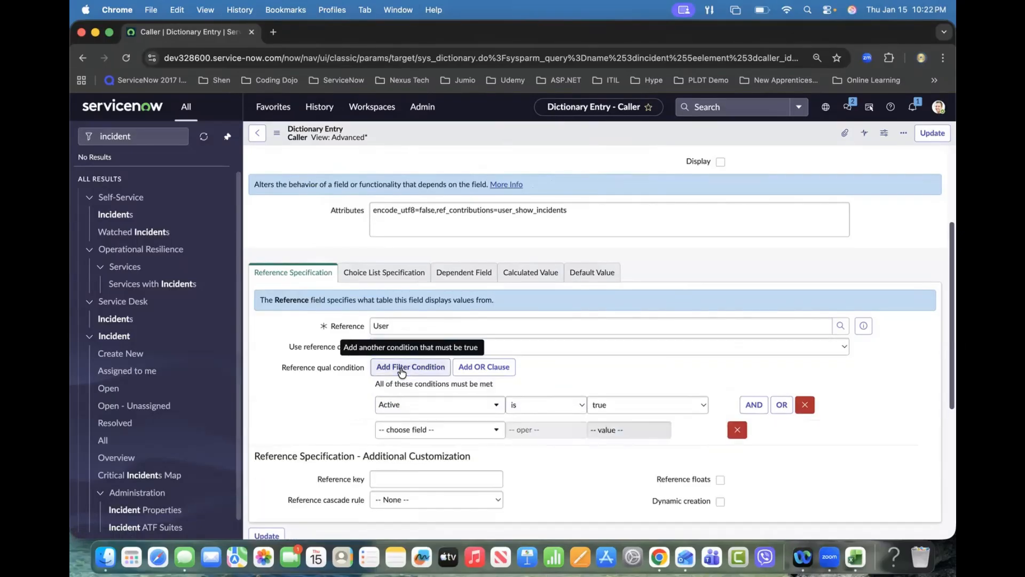
pyautogui.scroll(-2, 359, 369)
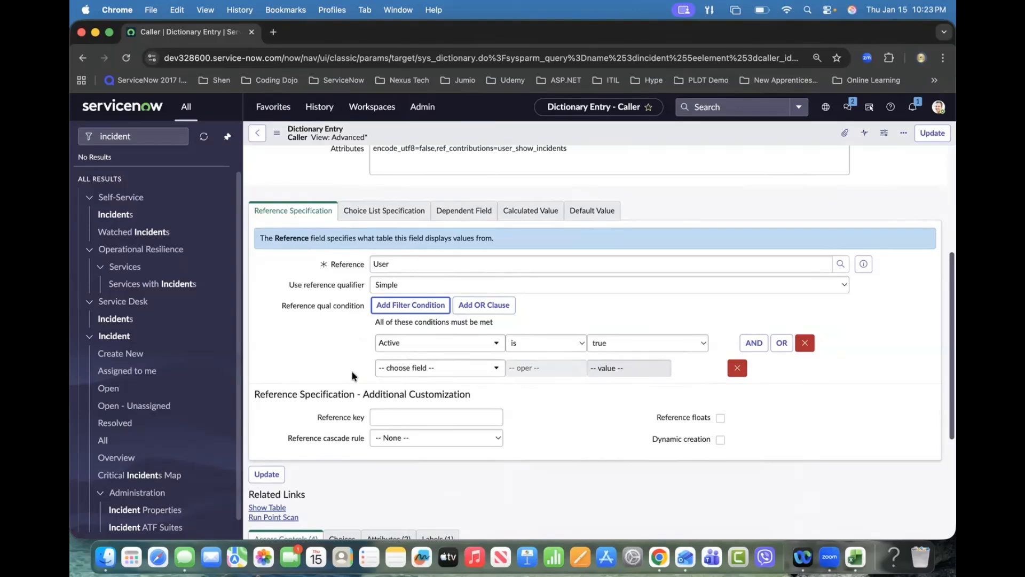
pyautogui.click(737, 367)
# Step: Return to the incident form and open the lookup list for the Caller field
pyautogui.scroll(5, 441, 323)
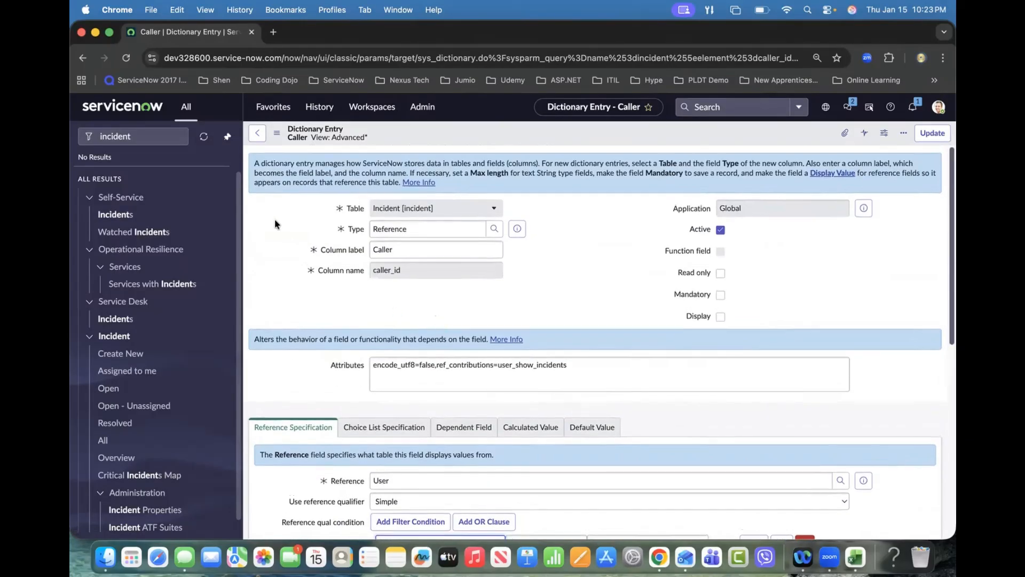
pyautogui.click(257, 132)
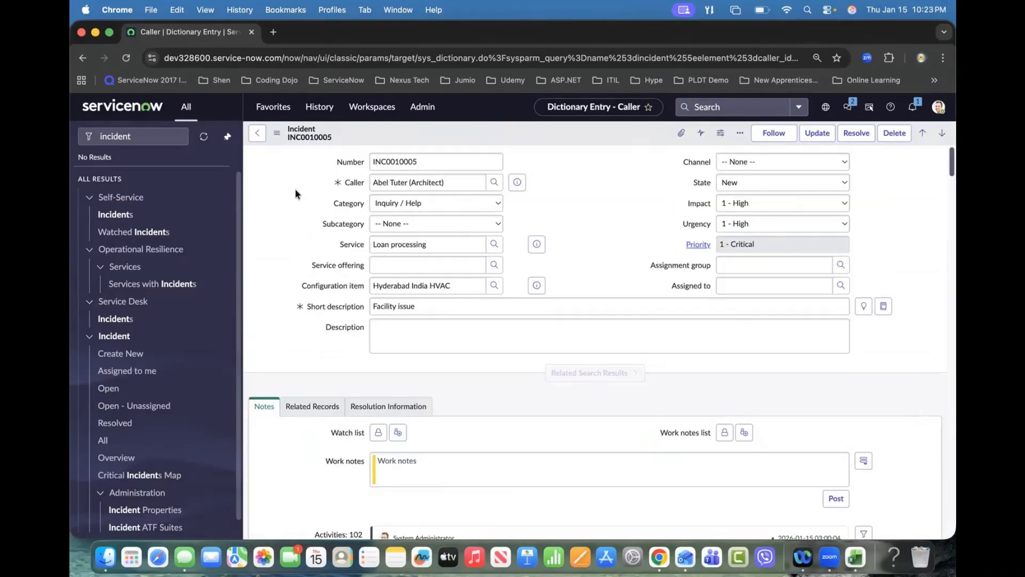
pyautogui.click(491, 185)
pyautogui.moveTo(222, 50); pyautogui.dragTo(324, 125)
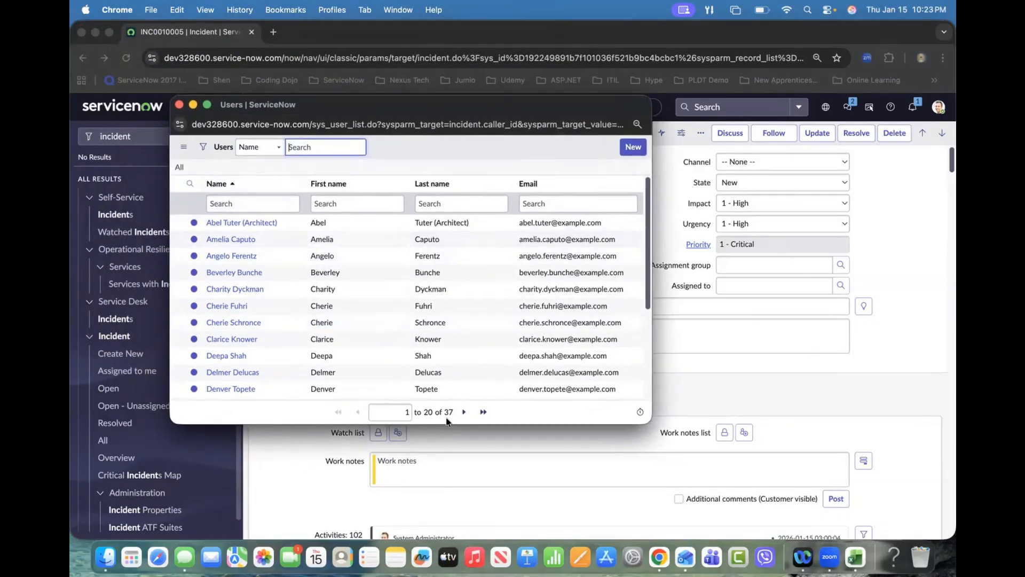
# Step: Filter the user lookup list to Active is true and run the filter
pyautogui.click(204, 150)
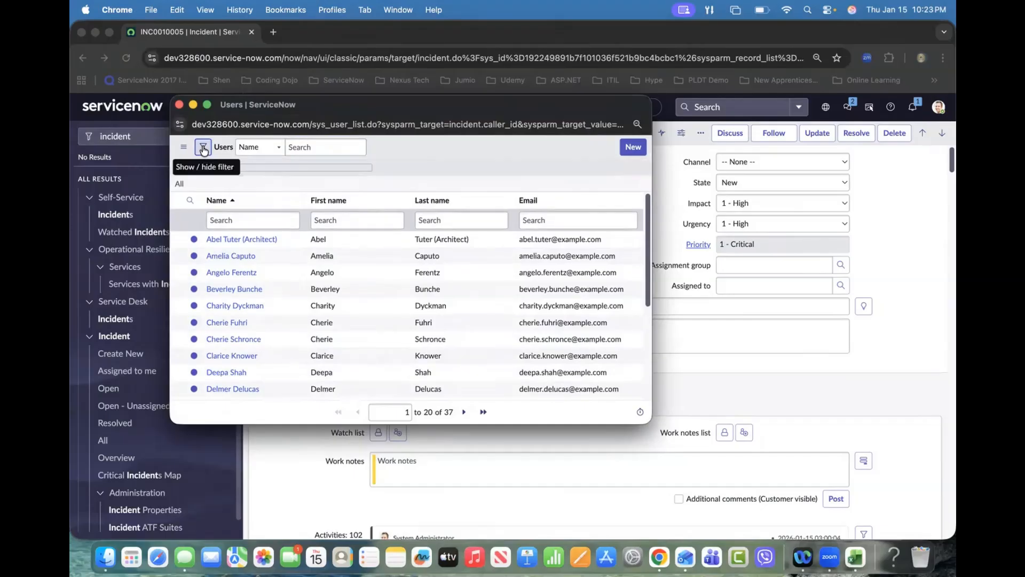
pyautogui.click(257, 198)
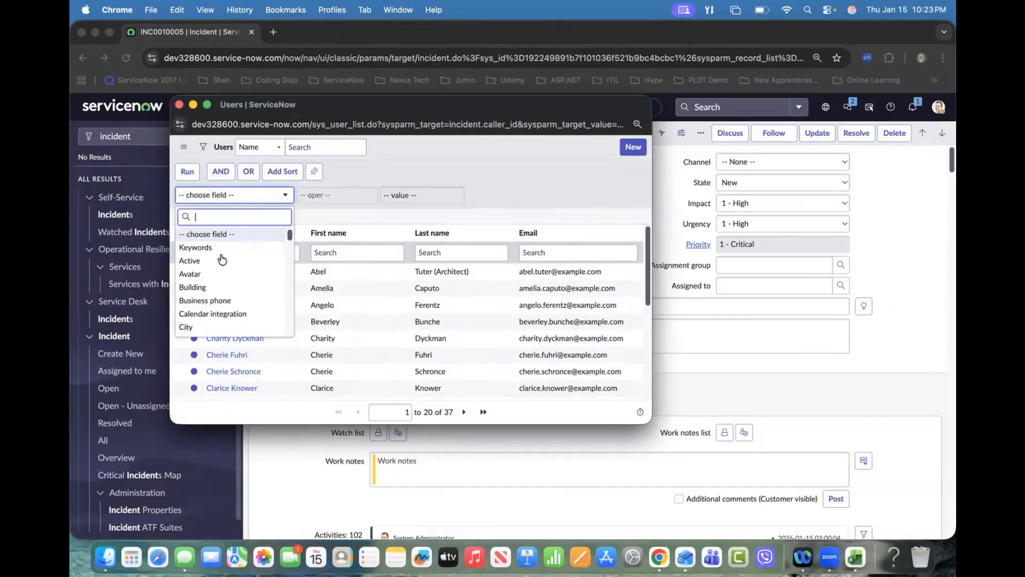
pyautogui.click(195, 261)
pyautogui.click(191, 176)
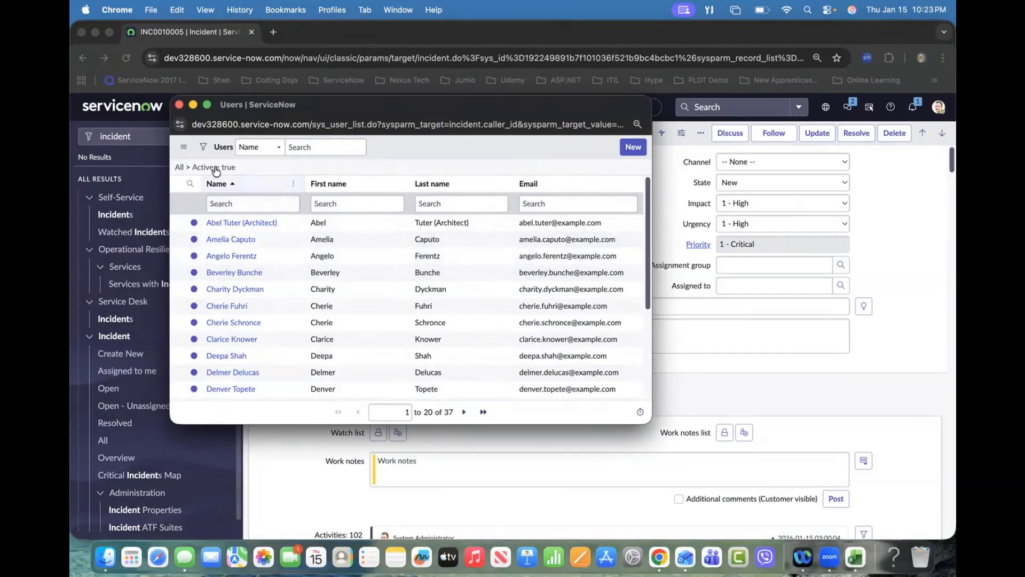
# Step: Add a filter condition First name contains Ch to the user lookup, run it, then close the lookup window
pyautogui.click(202, 147)
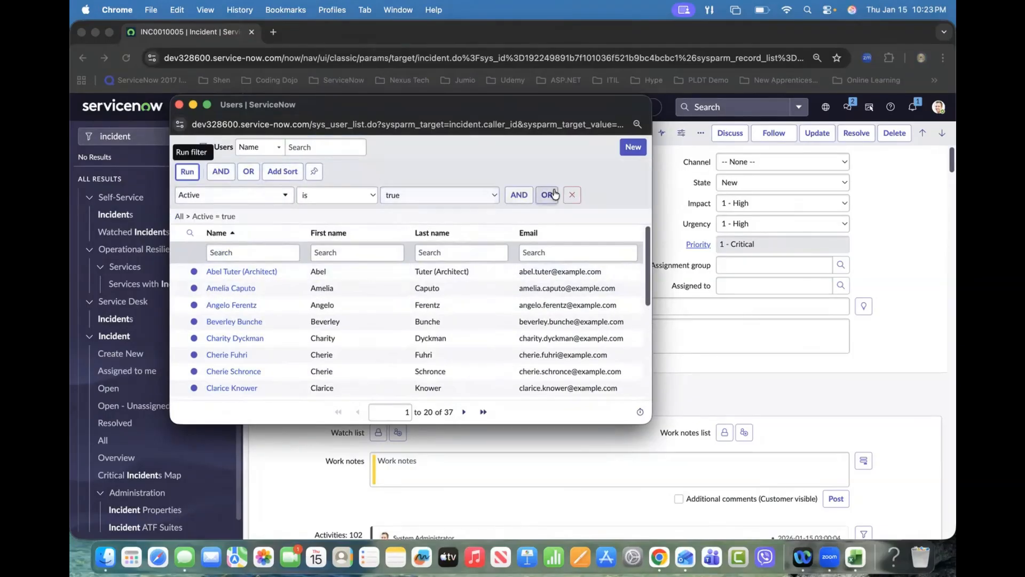
pyautogui.click(519, 195)
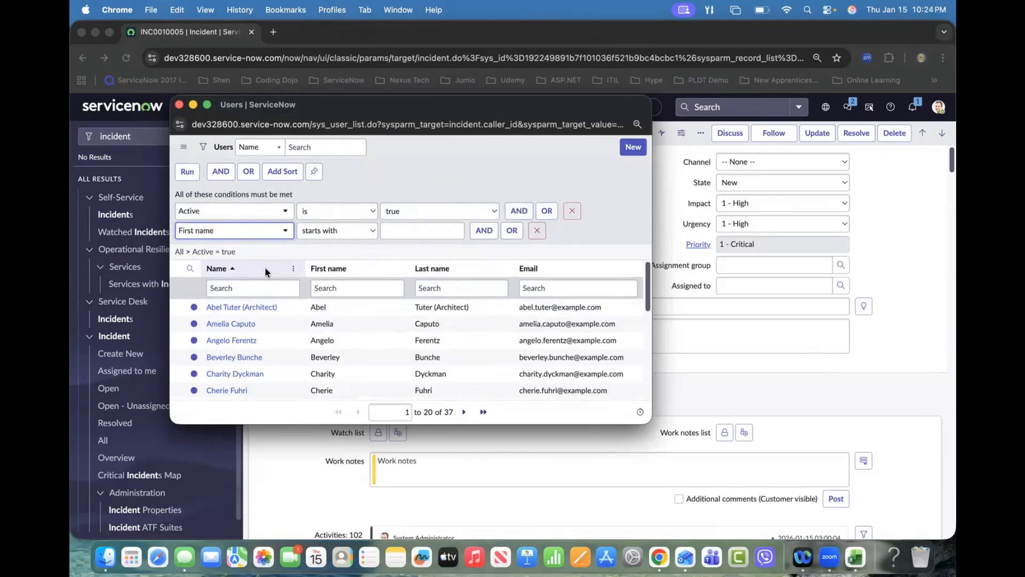
pyautogui.click(352, 232)
pyautogui.click(326, 257)
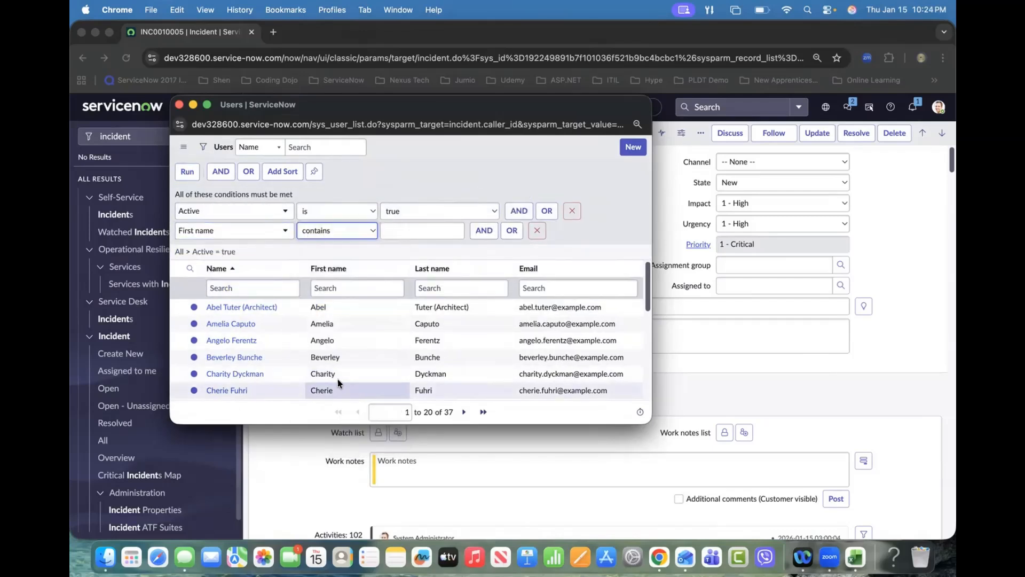
pyautogui.scroll(-1, 338, 384)
pyautogui.click(416, 230)
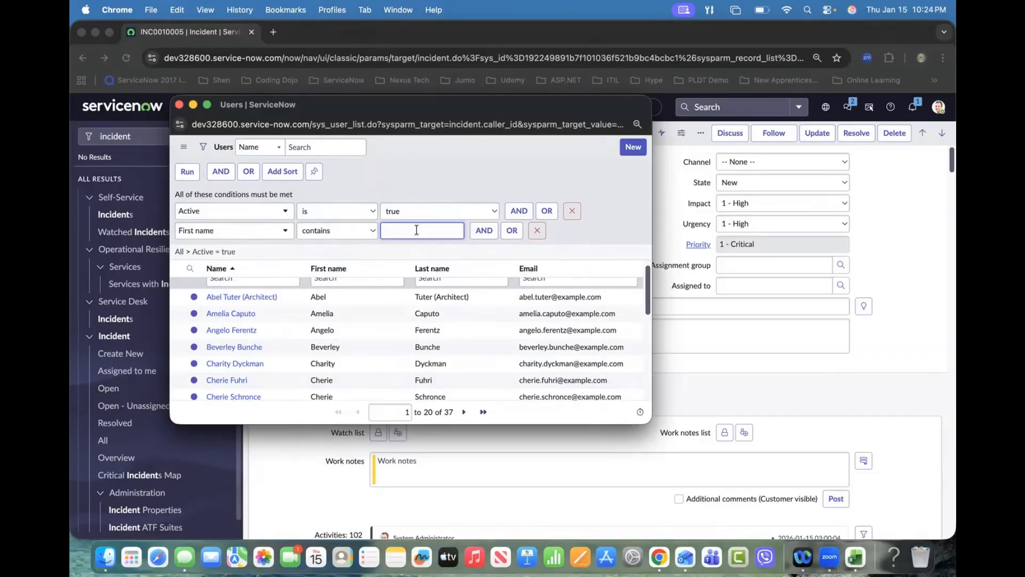
pyautogui.press('Return')
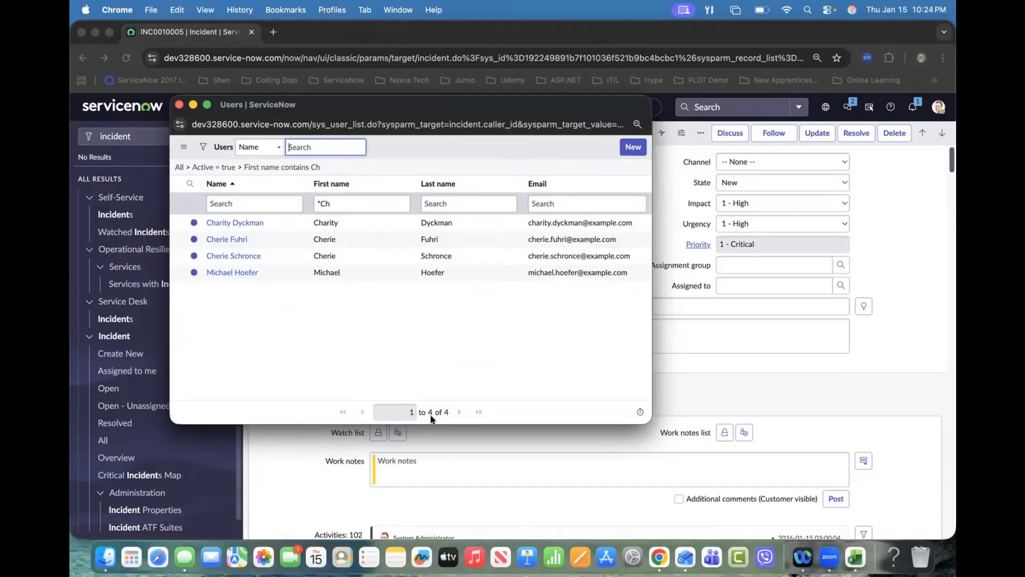
pyautogui.click(180, 106)
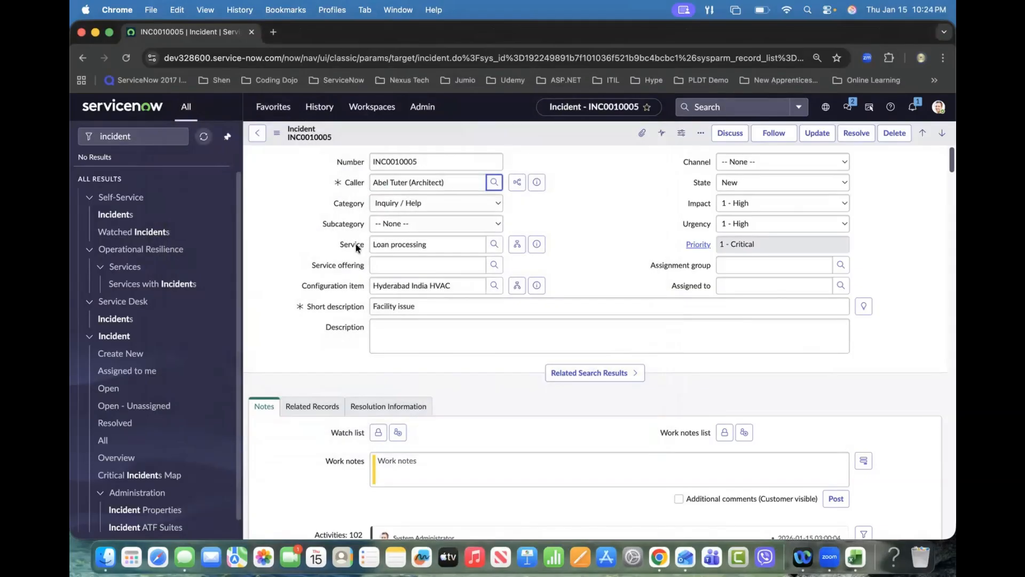
# Step: Reopen the Caller dictionary entry and add a reference qualifier condition First name contains ch
pyautogui.rightClick(351, 184)
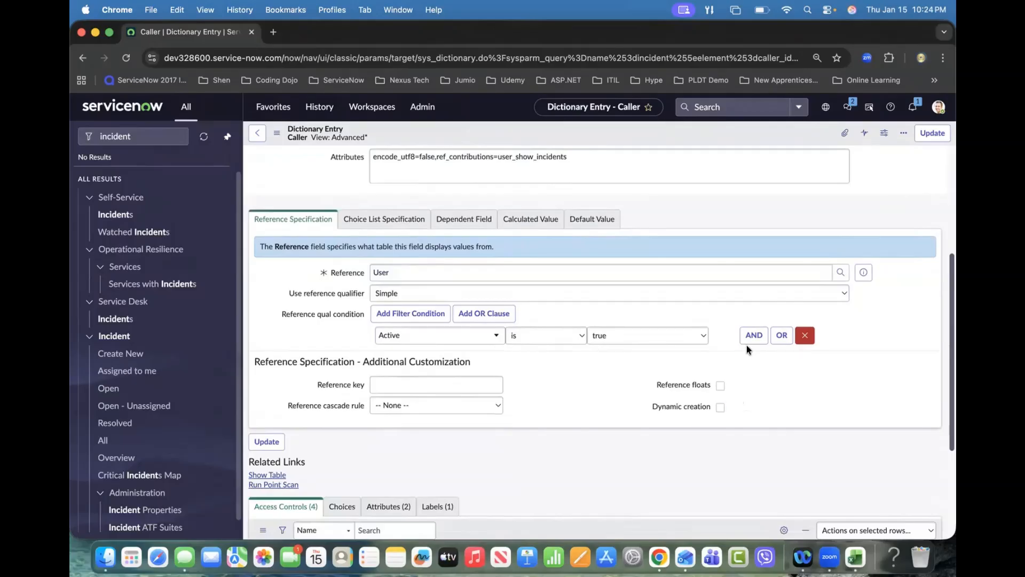
pyautogui.click(753, 337)
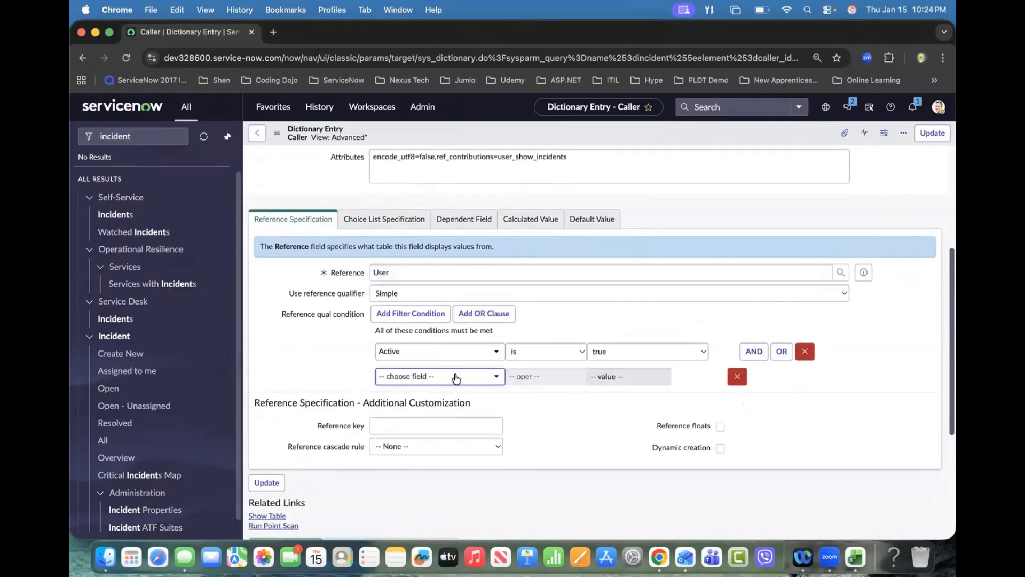
pyautogui.click(456, 378)
pyautogui.write('fir')
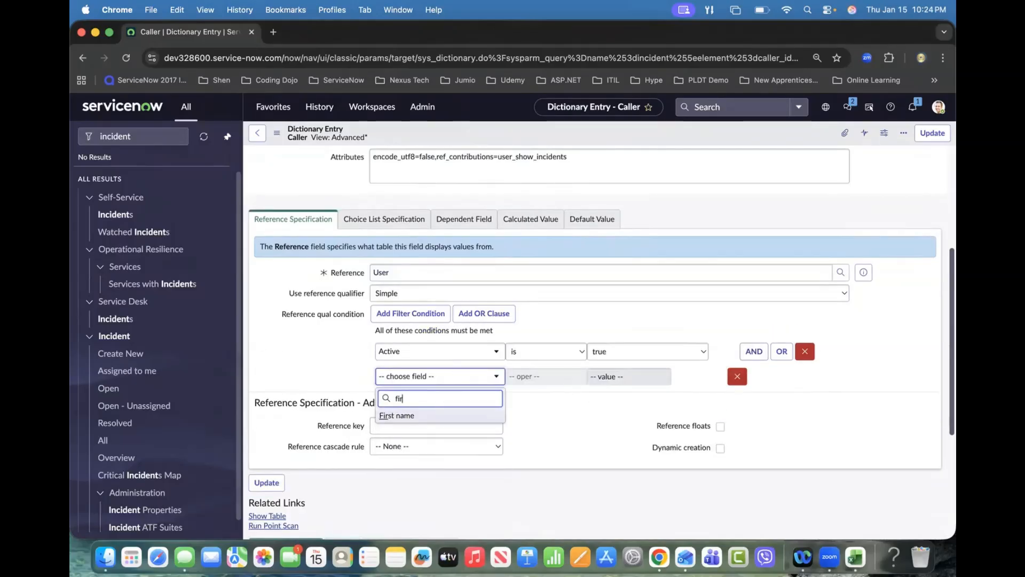
pyautogui.click(413, 414)
pyautogui.click(569, 375)
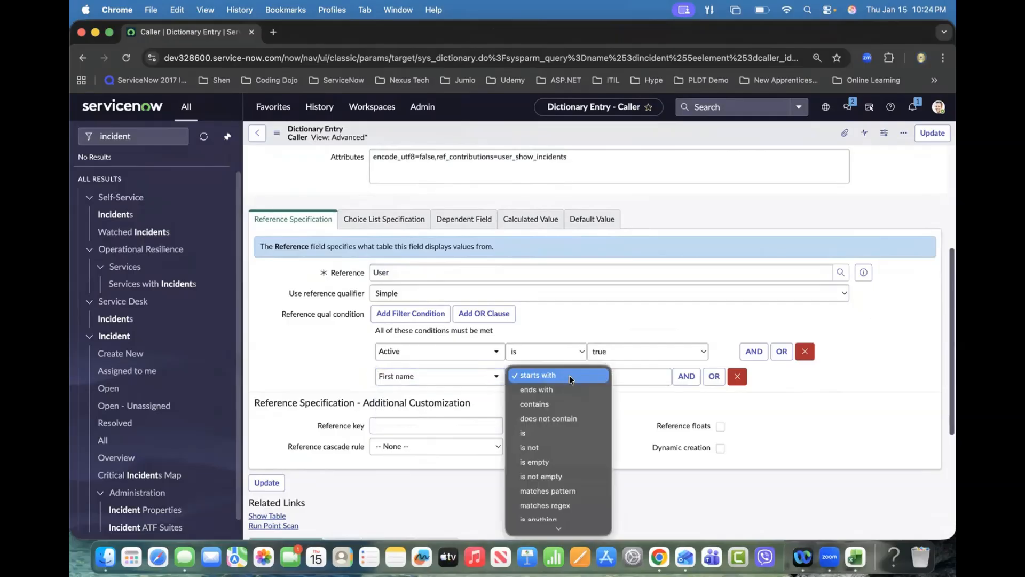
pyautogui.click(553, 409)
pyautogui.click(618, 376)
pyautogui.write('ch')
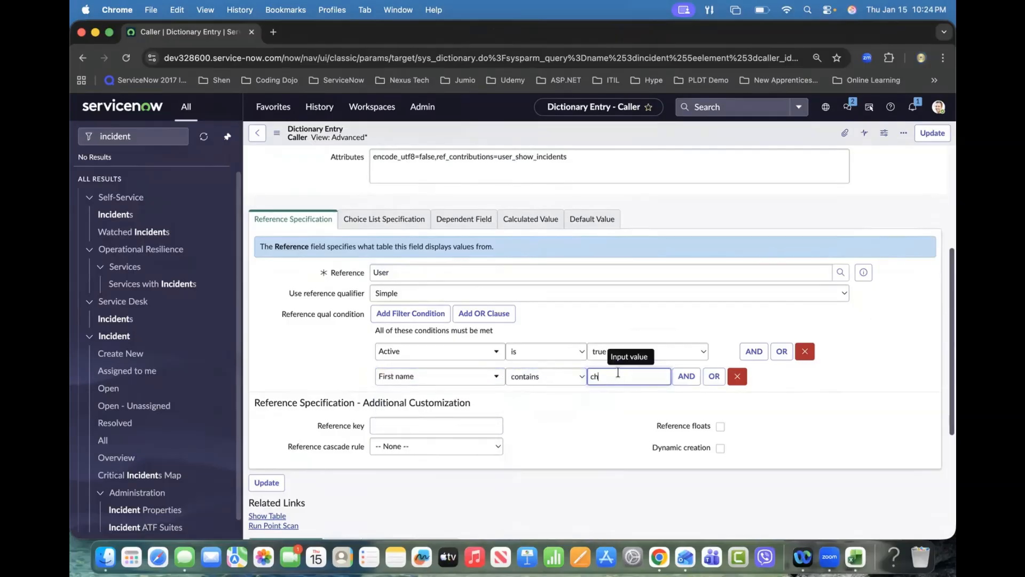
# Step: Save the dictionary entry and go back to the incident list
pyautogui.rightClick(589, 131)
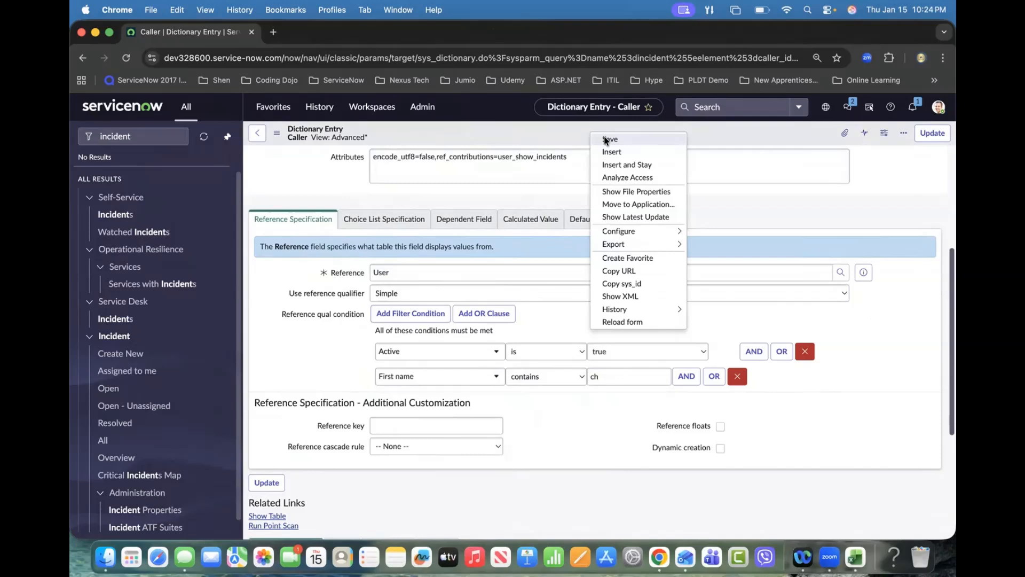
pyautogui.click(606, 140)
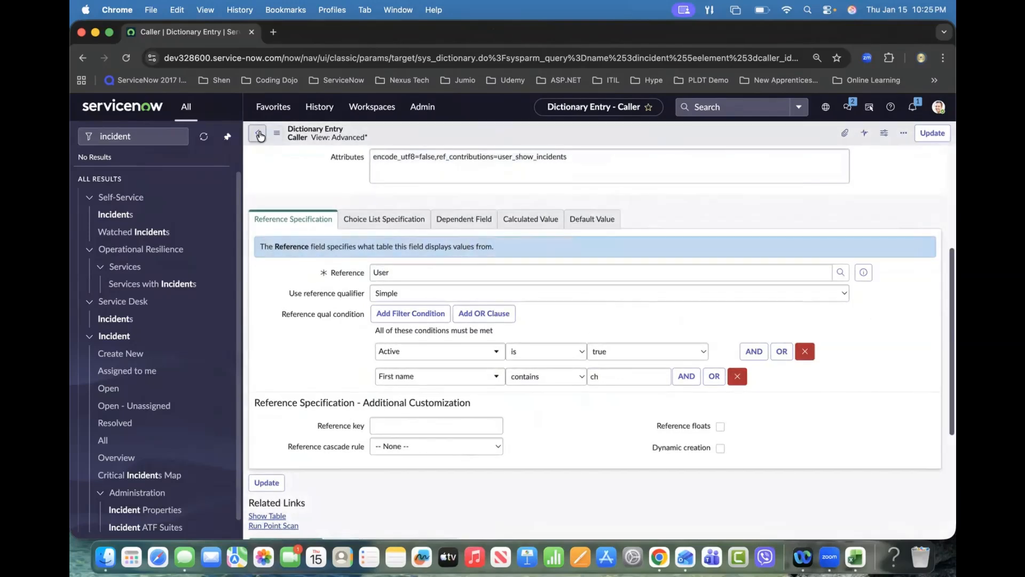
pyautogui.click(259, 135)
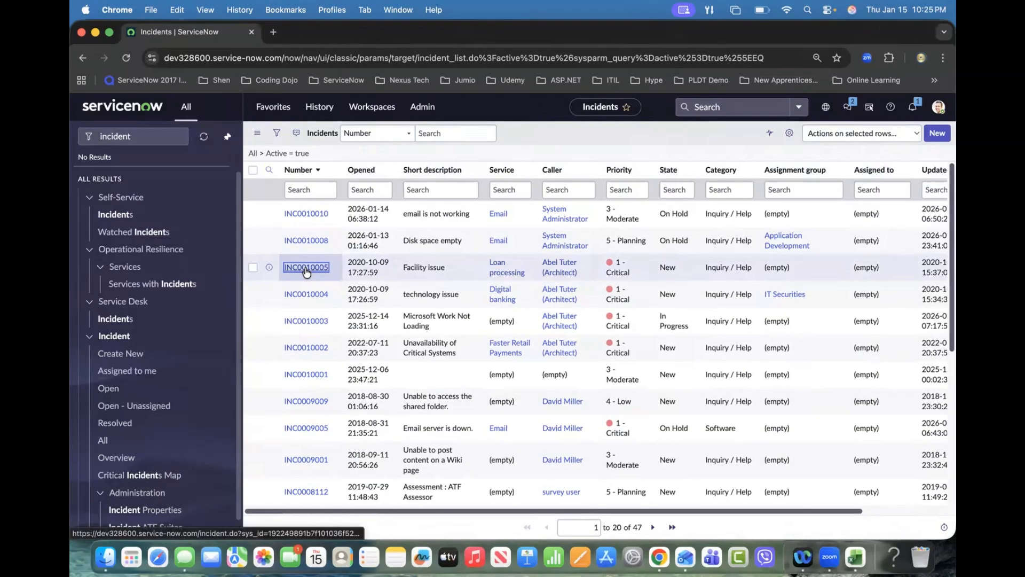
# Step: Open incident INC0010005 and check the filtered user list in the Caller lookup, then close the lookup window
pyautogui.click(308, 268)
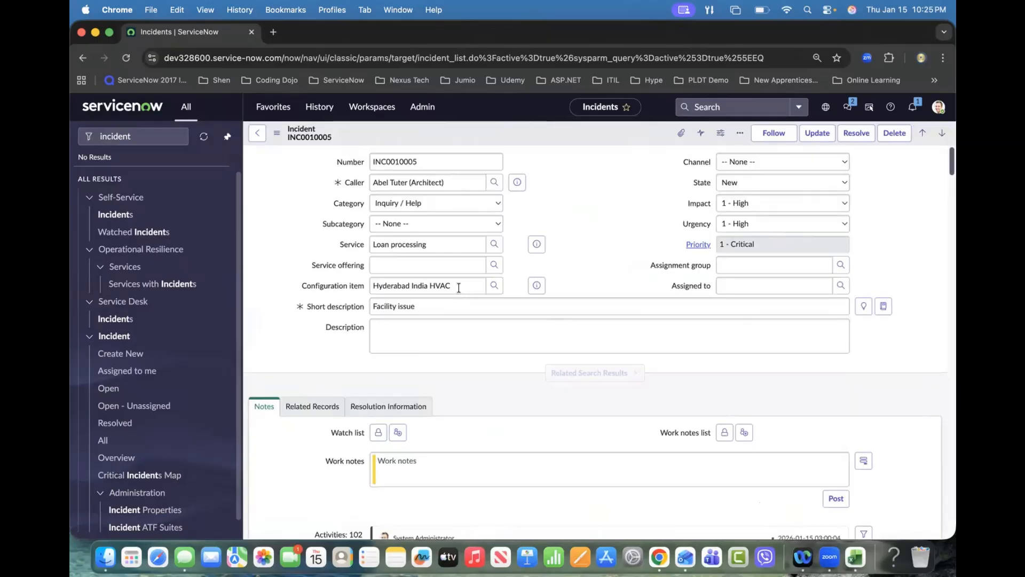
pyautogui.click(495, 183)
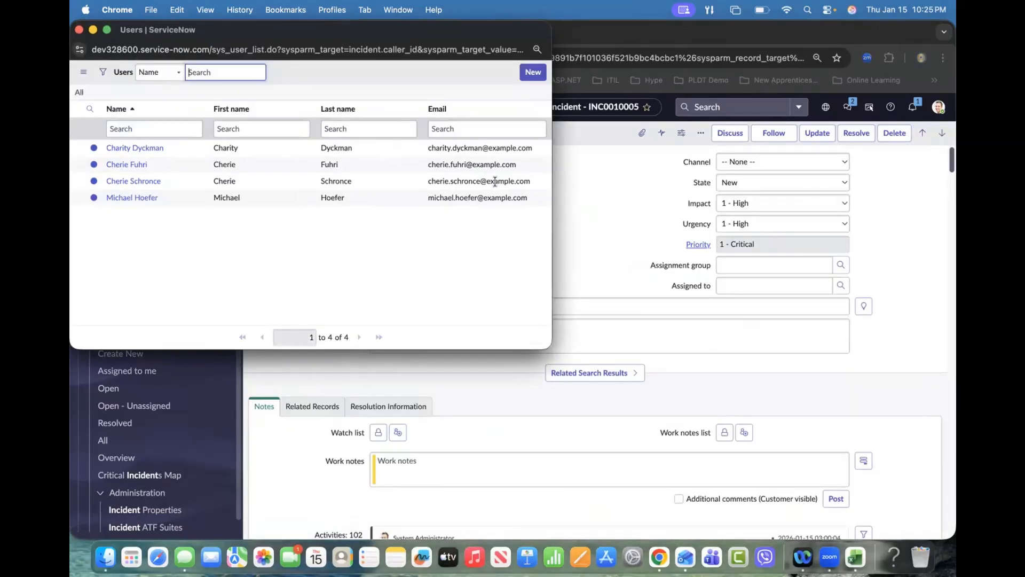
pyautogui.click(453, 78)
pyautogui.press('super+a')
pyautogui.click(437, 71)
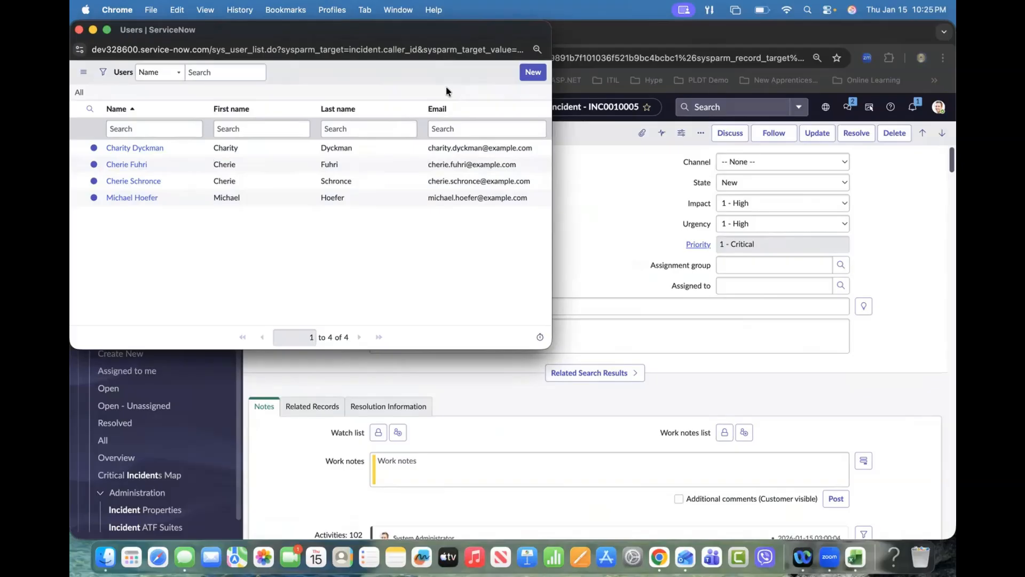
pyautogui.click(78, 31)
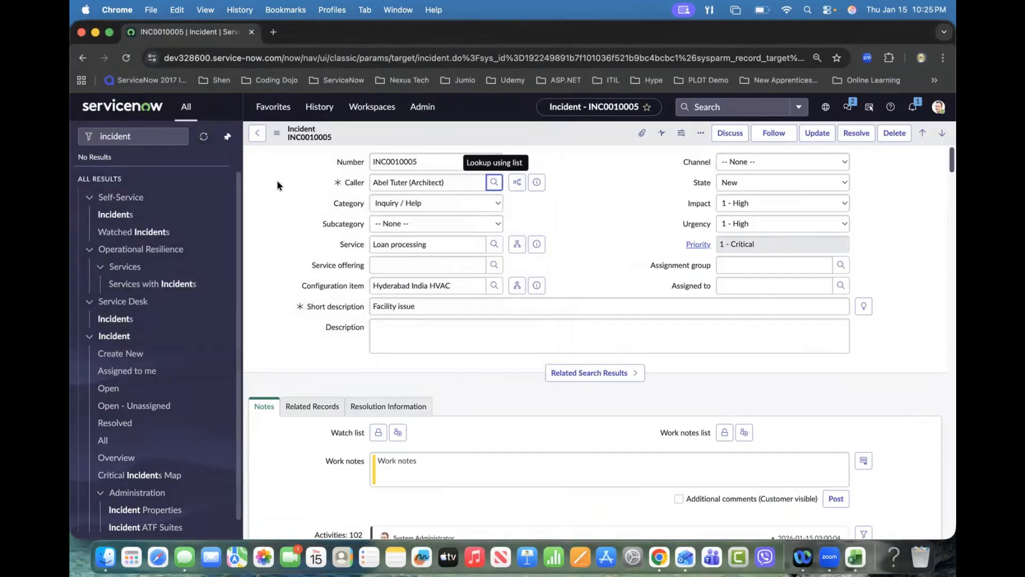
# Step: Open the Caller field's dictionary entry from the incident form and switch its reference qualifier type to Dynamic
pyautogui.rightClick(352, 184)
pyautogui.click(372, 204)
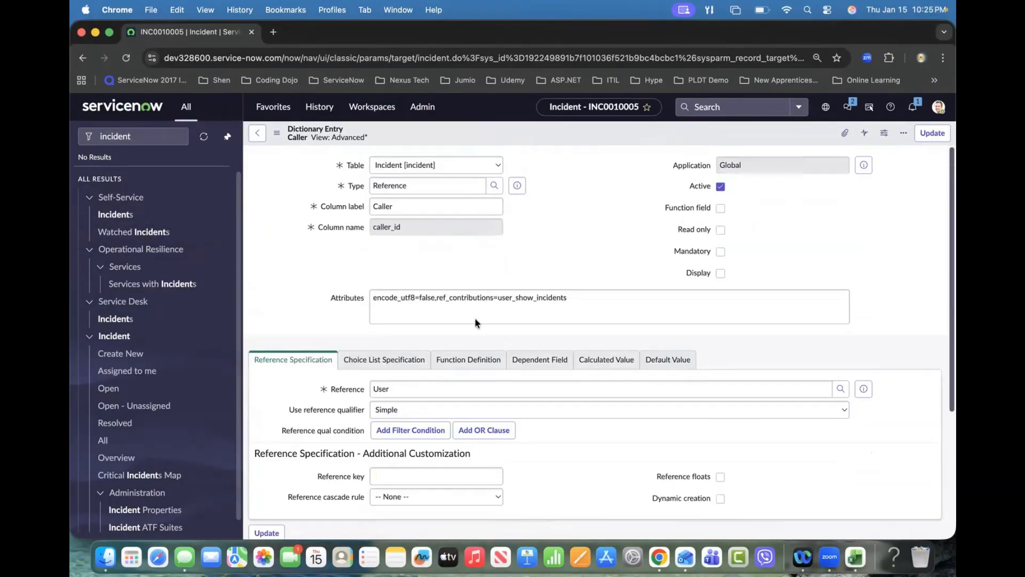
pyautogui.moveTo(510, 244)
pyautogui.mouseDown()
pyautogui.moveTo(509, 285)
pyautogui.moveTo(582, 287)
pyautogui.moveTo(511, 243)
pyautogui.moveTo(531, 257)
pyautogui.moveTo(527, 273)
pyautogui.mouseUp()
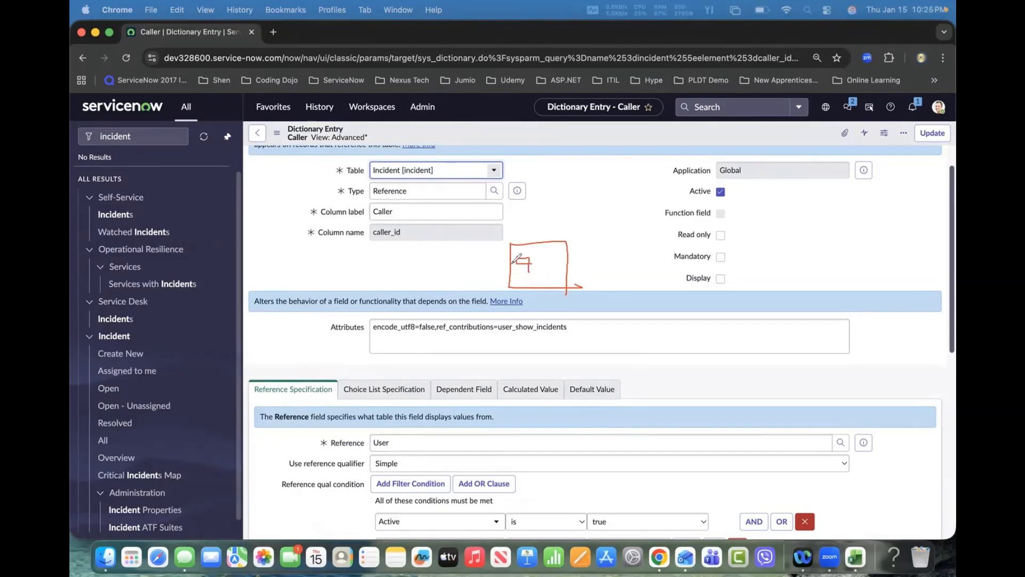
pyautogui.moveTo(525, 223); pyautogui.dragTo(526, 246)
pyautogui.moveTo(652, 218)
pyautogui.mouseDown()
pyautogui.moveTo(702, 256)
pyautogui.moveTo(657, 219)
pyautogui.moveTo(714, 228)
pyautogui.moveTo(671, 248)
pyautogui.moveTo(686, 251)
pyautogui.mouseUp()
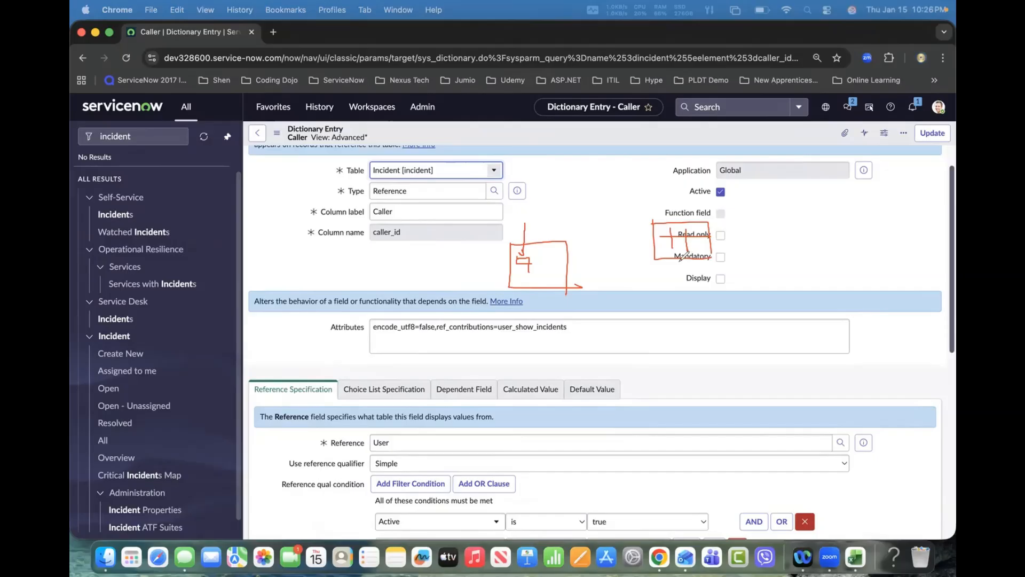
pyautogui.moveTo(668, 218)
pyautogui.mouseDown()
pyautogui.moveTo(569, 216)
pyautogui.moveTo(546, 235)
pyautogui.moveTo(555, 244)
pyautogui.mouseUp()
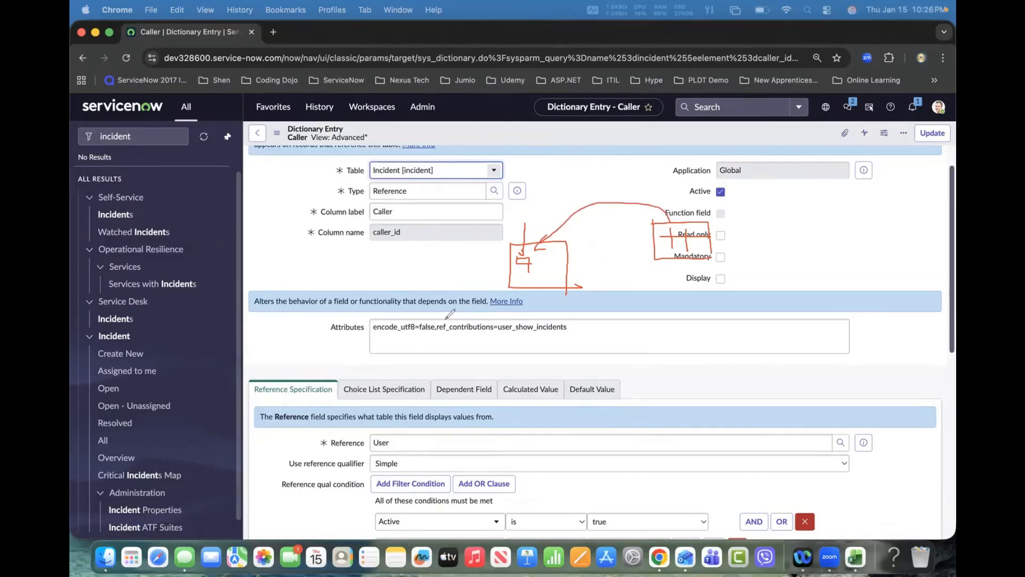
pyautogui.moveTo(351, 514); pyautogui.dragTo(393, 508)
pyautogui.click(91, 362)
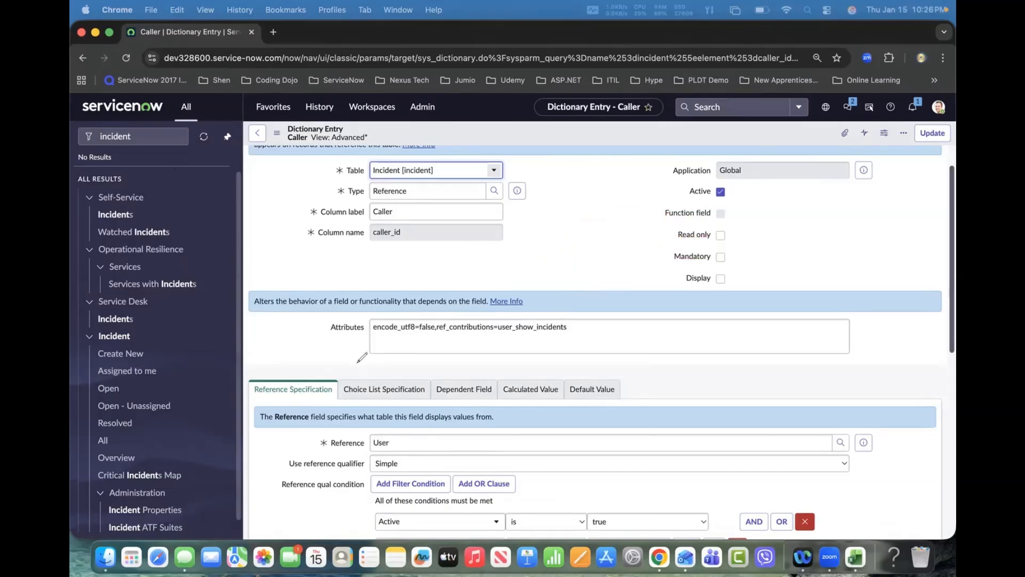
pyautogui.scroll(-3, 363, 342)
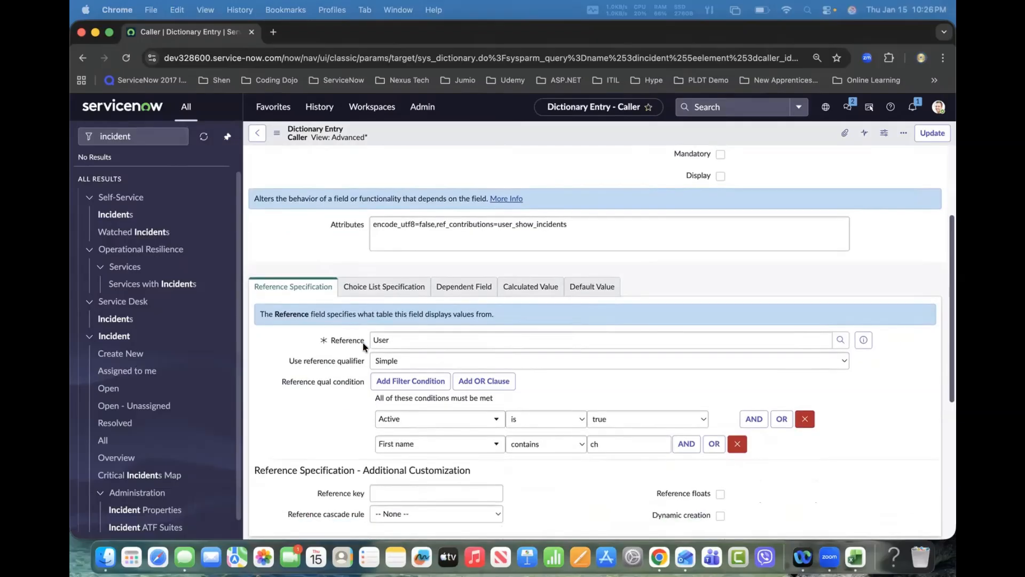
pyautogui.click(404, 360)
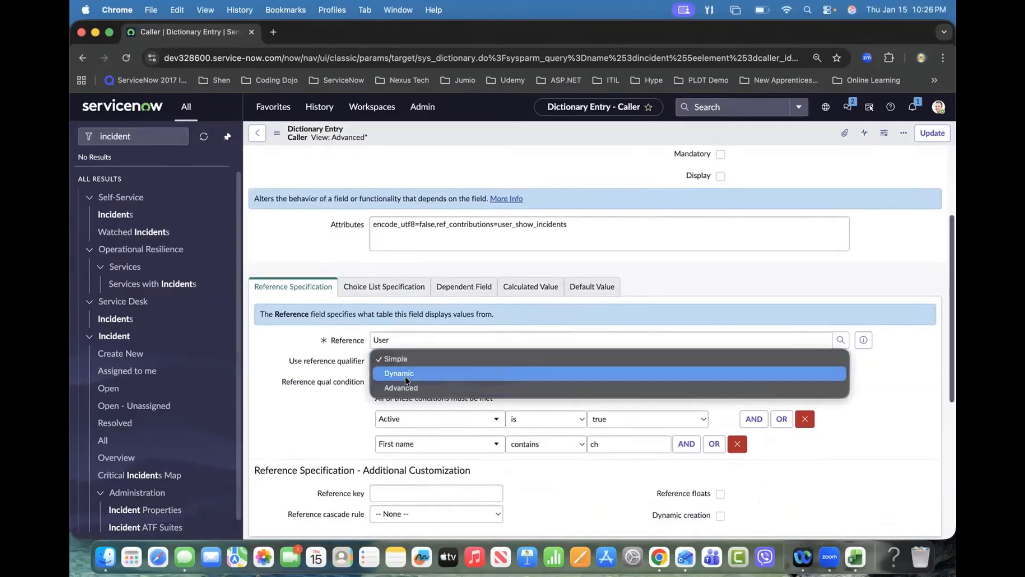
pyautogui.click(405, 381)
pyautogui.scroll(-1, 322, 398)
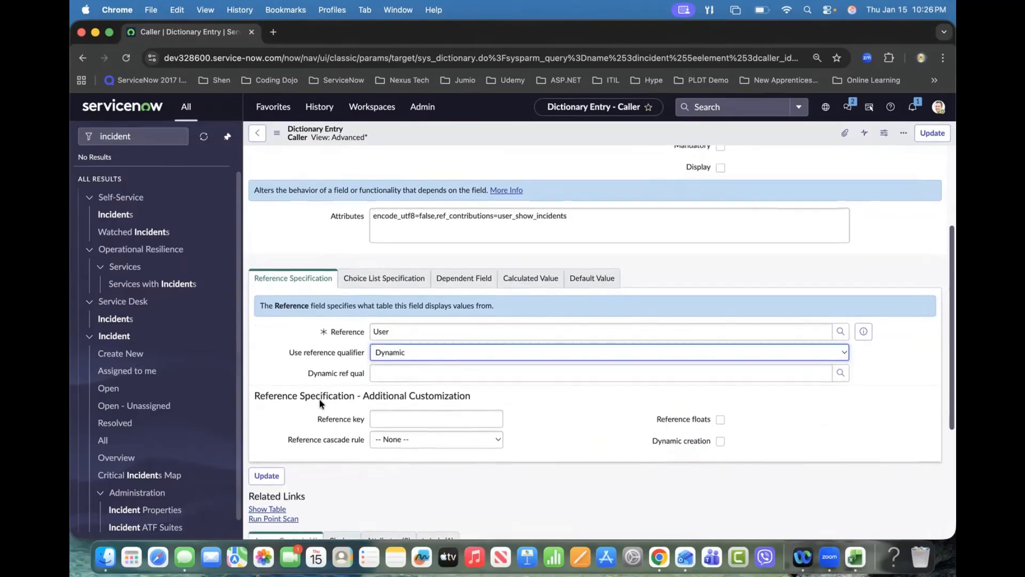
# Step: Choose PA Contributors as the dynamic reference qualifier from the filter options lookup
pyautogui.click(389, 372)
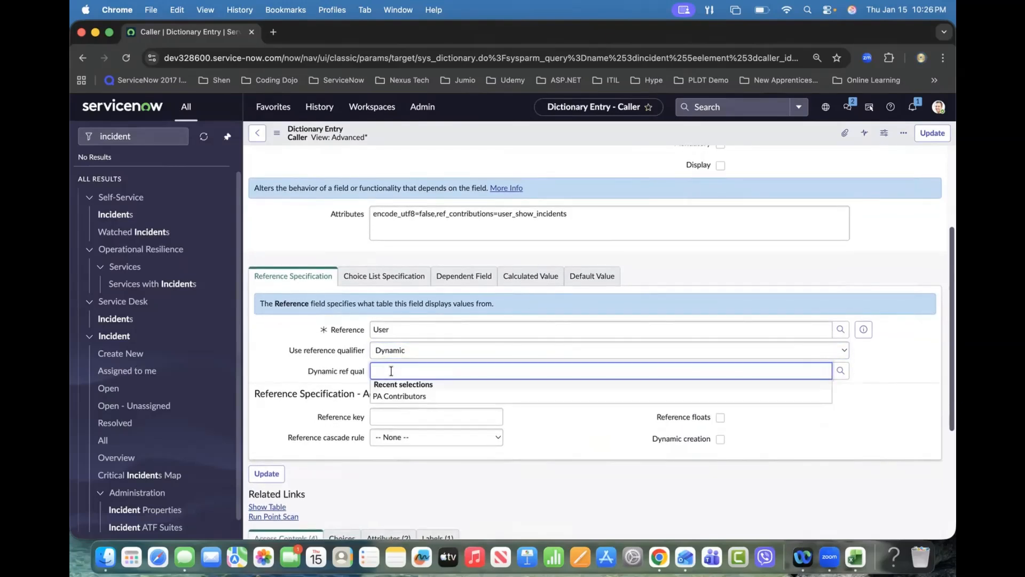
pyautogui.click(840, 371)
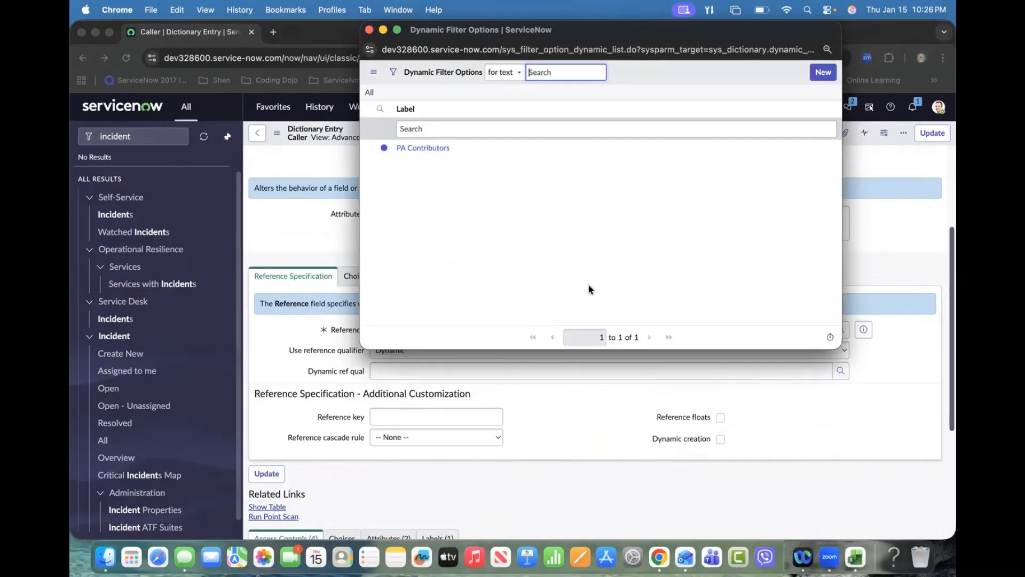
pyautogui.click(428, 149)
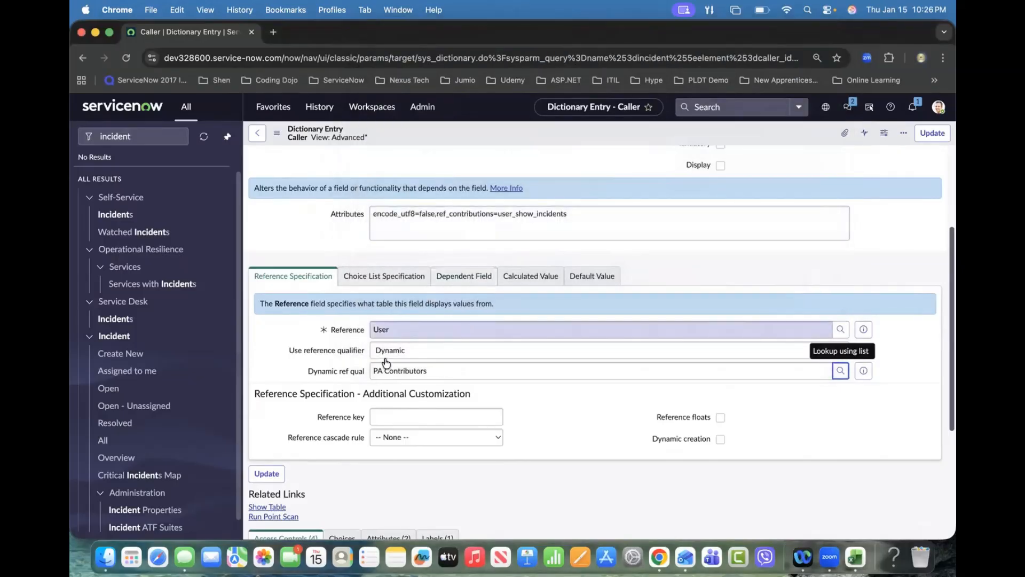
# Step: Open the PA Contributors dynamic filter option record, leaving the dictionary entry without saving
pyautogui.click(862, 372)
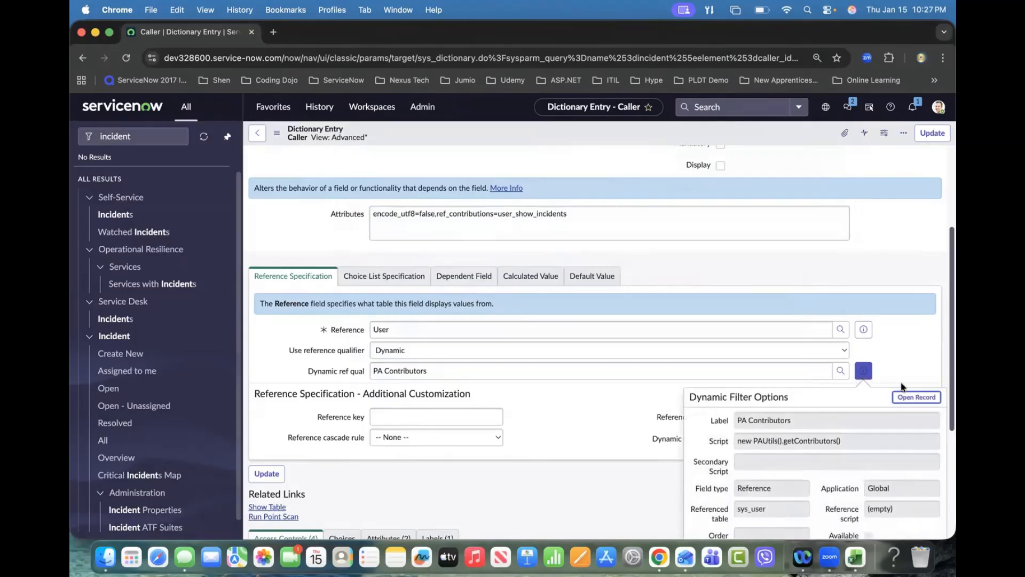
pyautogui.click(913, 397)
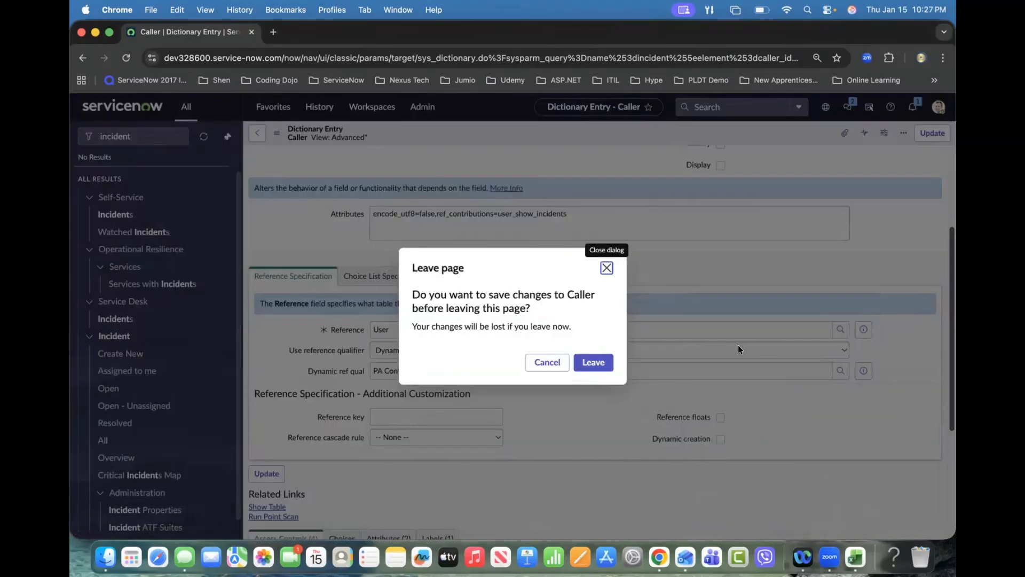
pyautogui.click(605, 362)
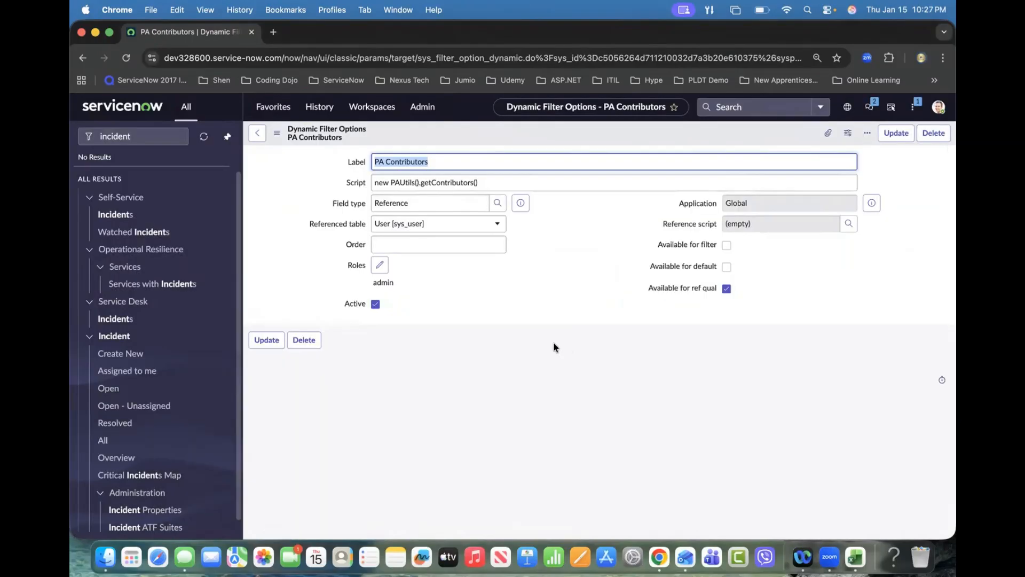
# Step: Examine the Script value of the PA Contributors filter option, selecting its class and method names
pyautogui.click(496, 182)
pyautogui.moveTo(497, 182); pyautogui.dragTo(380, 184)
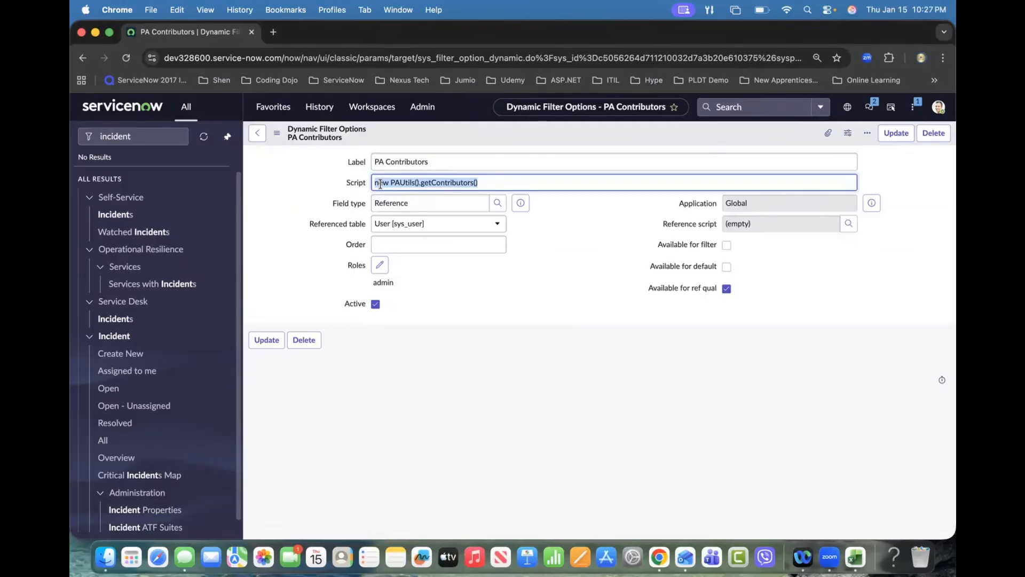
pyautogui.doubleClick(380, 184)
pyautogui.click(393, 183)
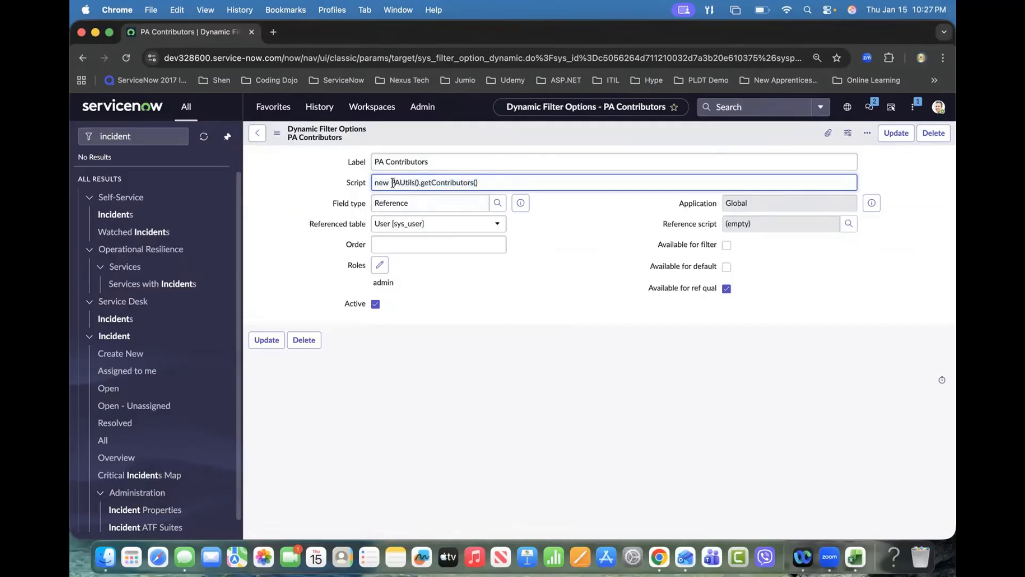
pyautogui.moveTo(391, 183); pyautogui.dragTo(431, 183)
pyautogui.click(480, 184)
pyautogui.moveTo(479, 182); pyautogui.dragTo(420, 180)
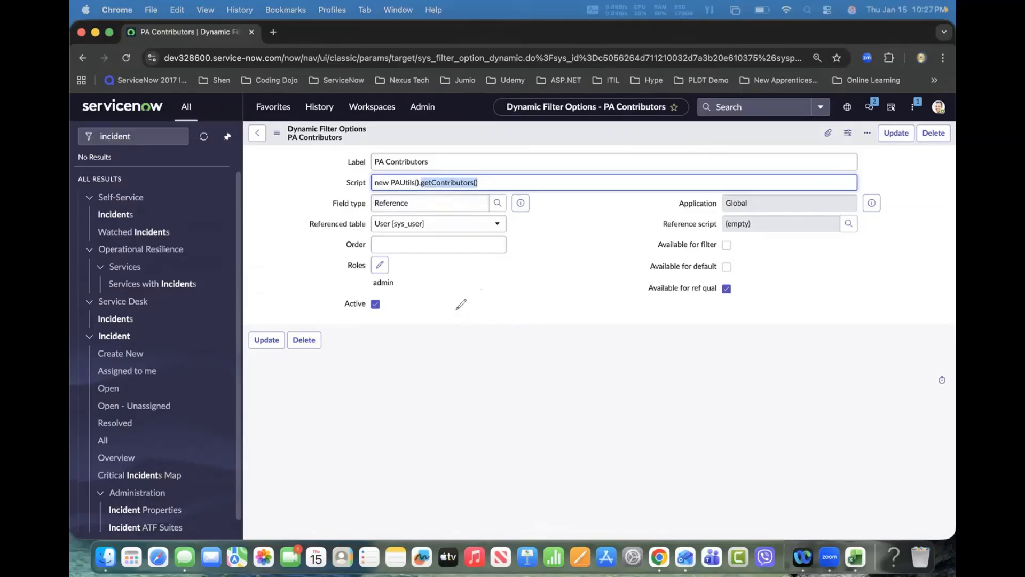
pyautogui.moveTo(466, 249)
pyautogui.mouseDown()
pyautogui.moveTo(464, 322)
pyautogui.moveTo(569, 342)
pyautogui.mouseUp()
pyautogui.moveTo(464, 249); pyautogui.dragTo(565, 328)
pyautogui.moveTo(472, 270); pyautogui.dragTo(499, 283)
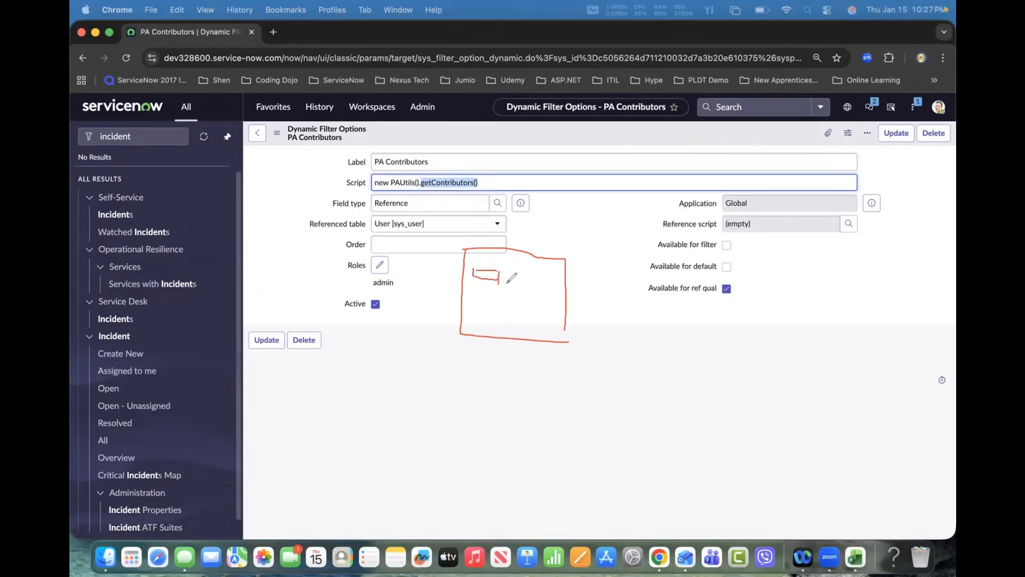
pyautogui.moveTo(765, 231)
pyautogui.mouseDown()
pyautogui.moveTo(790, 255)
pyautogui.moveTo(794, 241)
pyautogui.moveTo(789, 248)
pyautogui.mouseUp()
pyautogui.moveTo(641, 238)
pyautogui.mouseDown()
pyautogui.moveTo(685, 267)
pyautogui.moveTo(707, 250)
pyautogui.moveTo(668, 280)
pyautogui.moveTo(678, 282)
pyautogui.mouseUp()
pyautogui.moveTo(674, 239)
pyautogui.mouseDown()
pyautogui.moveTo(713, 220)
pyautogui.moveTo(760, 222)
pyautogui.moveTo(763, 233)
pyautogui.moveTo(674, 238)
pyautogui.moveTo(558, 219)
pyautogui.moveTo(490, 264)
pyautogui.moveTo(499, 258)
pyautogui.mouseUp()
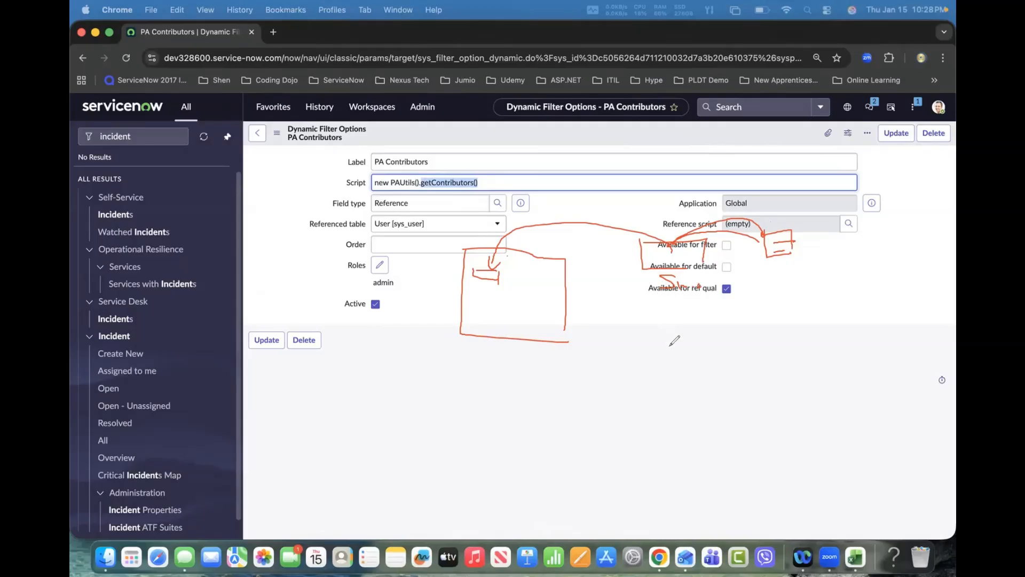
pyautogui.moveTo(669, 347)
pyautogui.mouseDown()
pyautogui.moveTo(674, 308)
pyautogui.moveTo(666, 310)
pyautogui.mouseUp()
pyautogui.moveTo(713, 293); pyautogui.dragTo(697, 270)
pyautogui.moveTo(652, 254)
pyautogui.mouseDown()
pyautogui.moveTo(641, 266)
pyautogui.moveTo(650, 268)
pyautogui.mouseUp()
pyautogui.moveTo(471, 255)
pyautogui.mouseDown()
pyautogui.moveTo(456, 261)
pyautogui.moveTo(465, 271)
pyautogui.mouseUp()
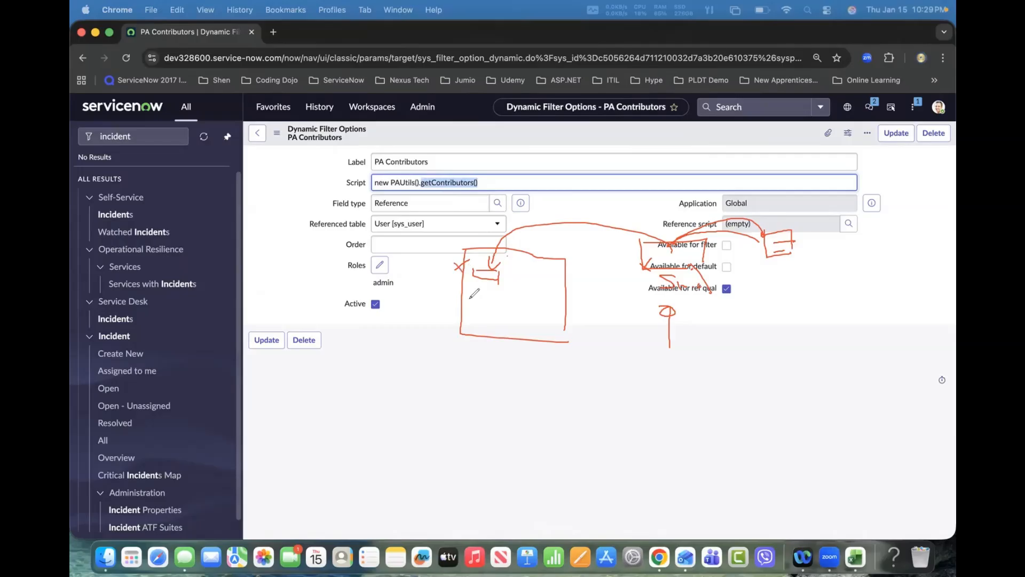
pyautogui.moveTo(672, 181); pyautogui.dragTo(677, 218)
# Step: Copy the PAUtils class name and open the Script Includes list under System Definition
pyautogui.click(389, 182)
pyautogui.moveTo(390, 182); pyautogui.dragTo(416, 183)
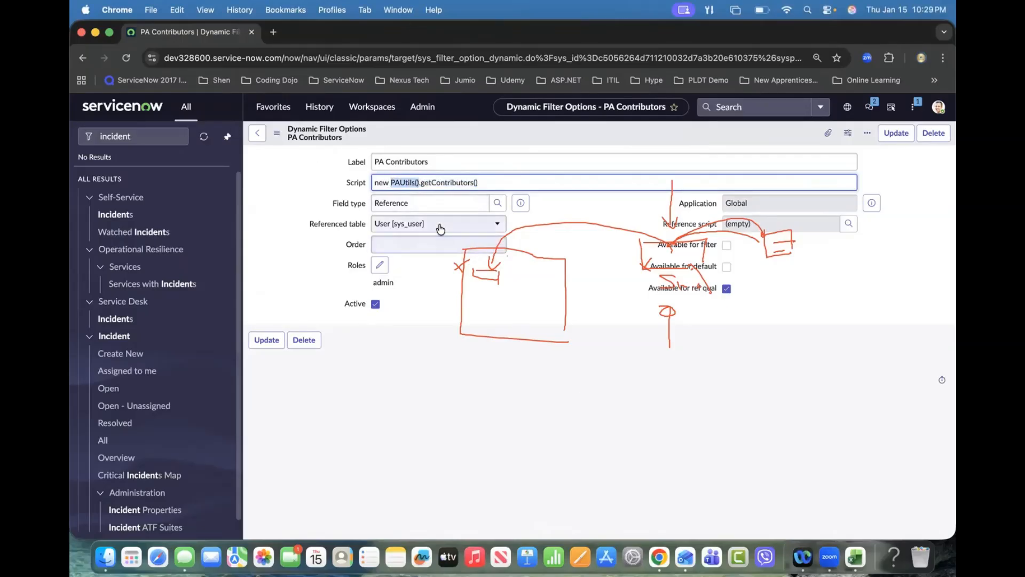
pyautogui.click(147, 136)
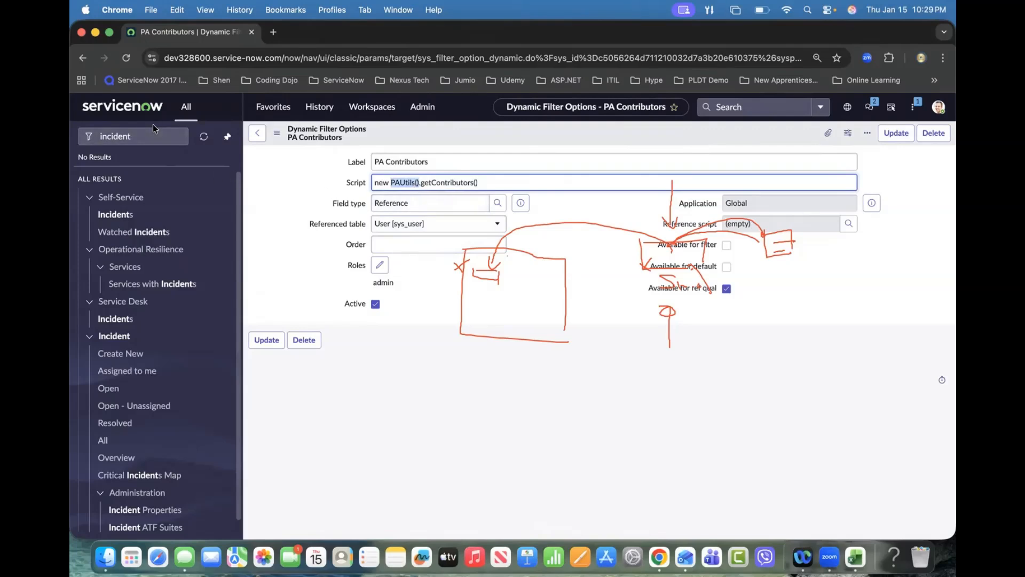
pyautogui.press('super+a')
pyautogui.write('script inc')
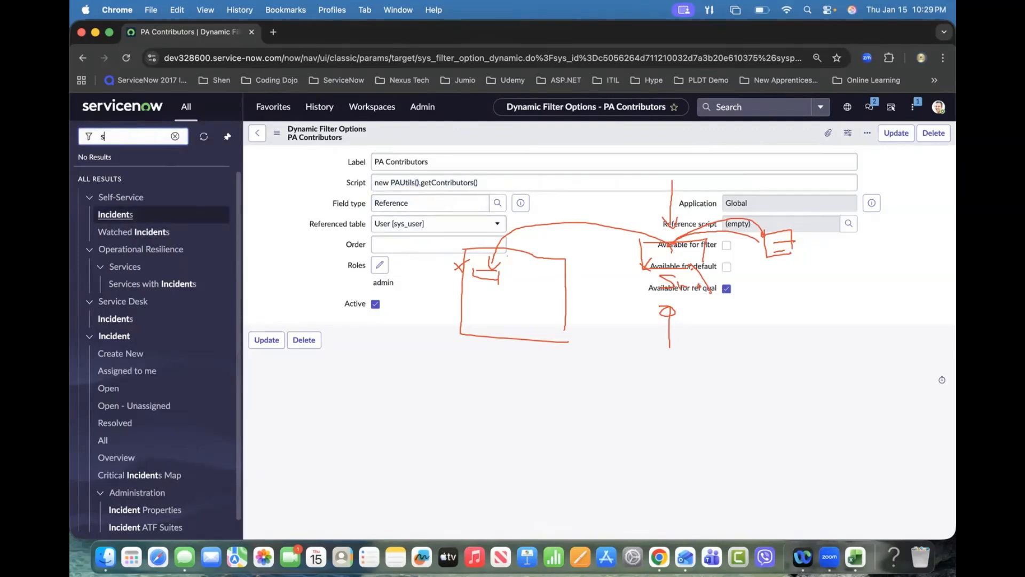
pyautogui.click(155, 426)
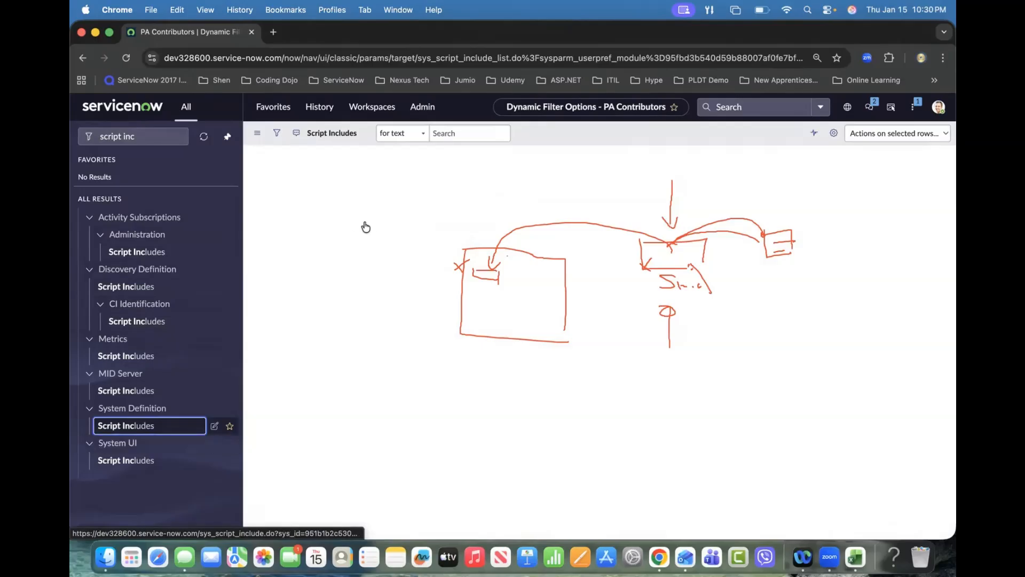
# Step: Search the Script Includes by name for PAUtils* and open the PAUtils record
pyautogui.click(347, 191)
pyautogui.write('PAUtils()')
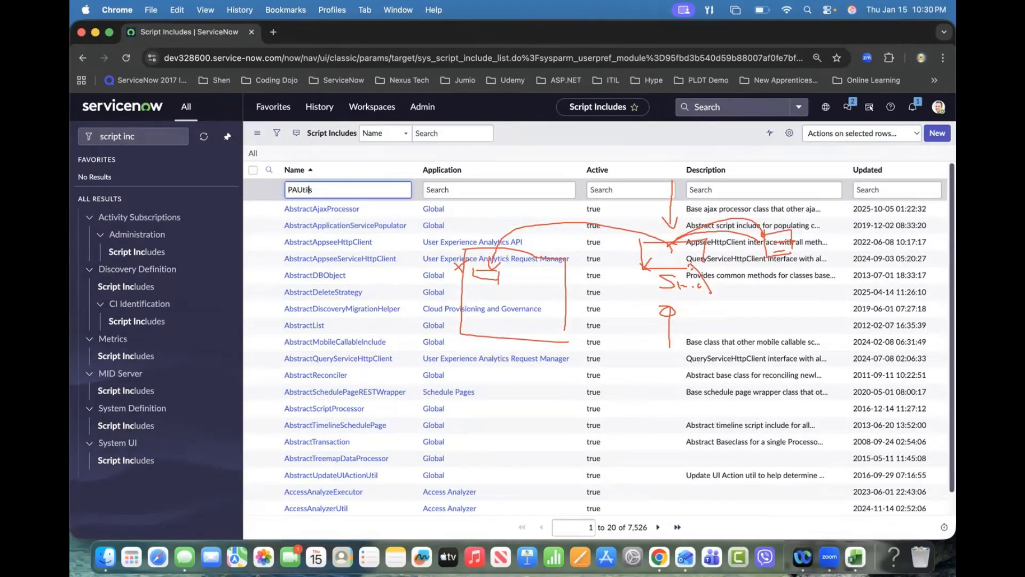
pyautogui.write('*')
pyautogui.press('Return')
pyautogui.click(296, 209)
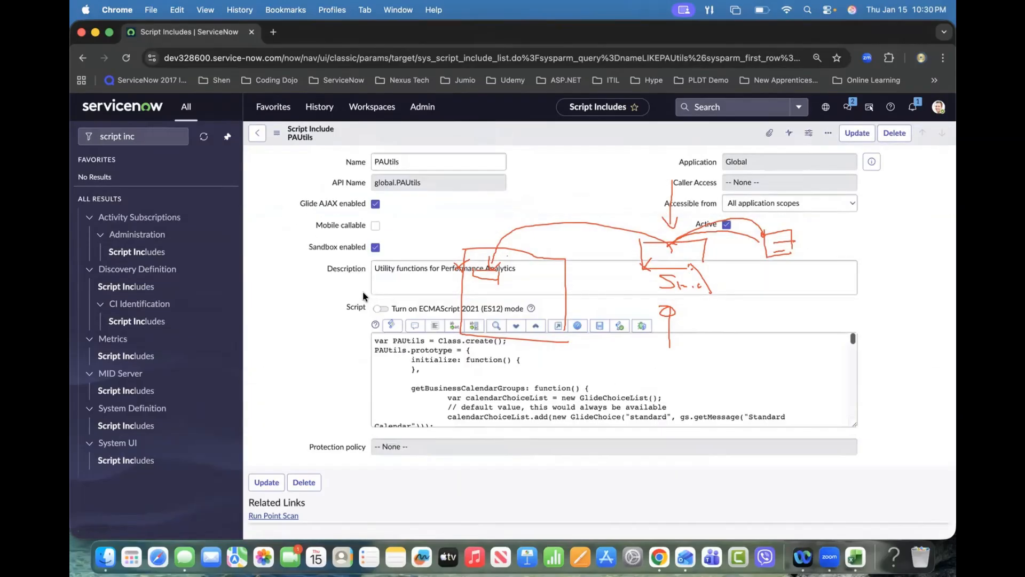
# Step: Search the PAUtils script for getCont and examine the getContributors function's contributors variable
pyautogui.click(495, 327)
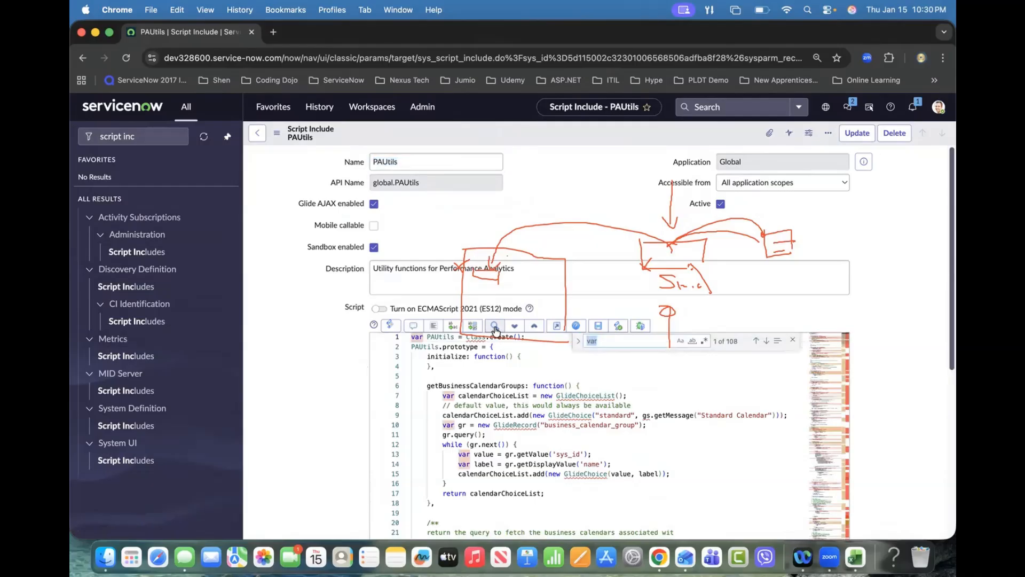
pyautogui.write('getCont')
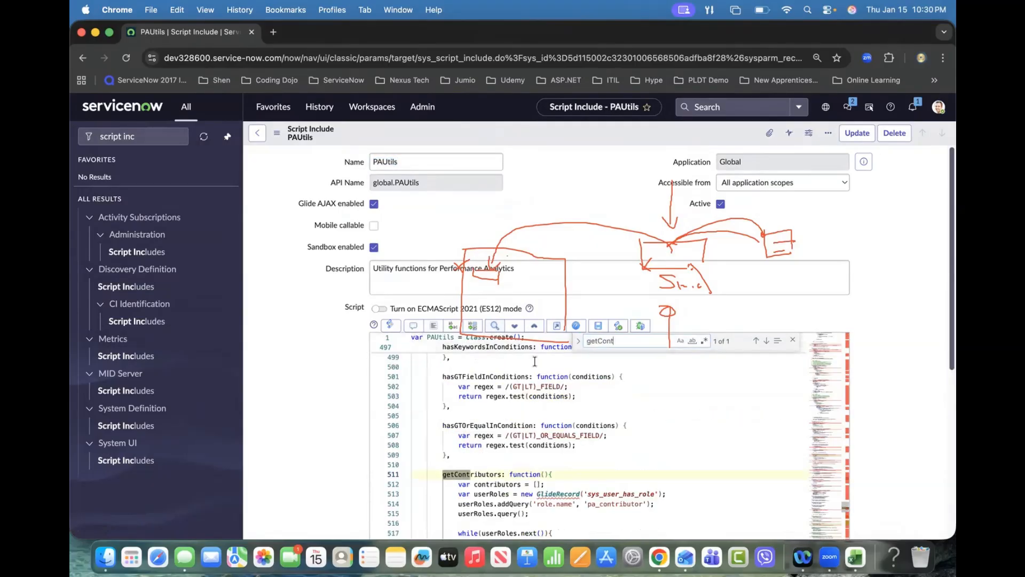
pyautogui.click(558, 326)
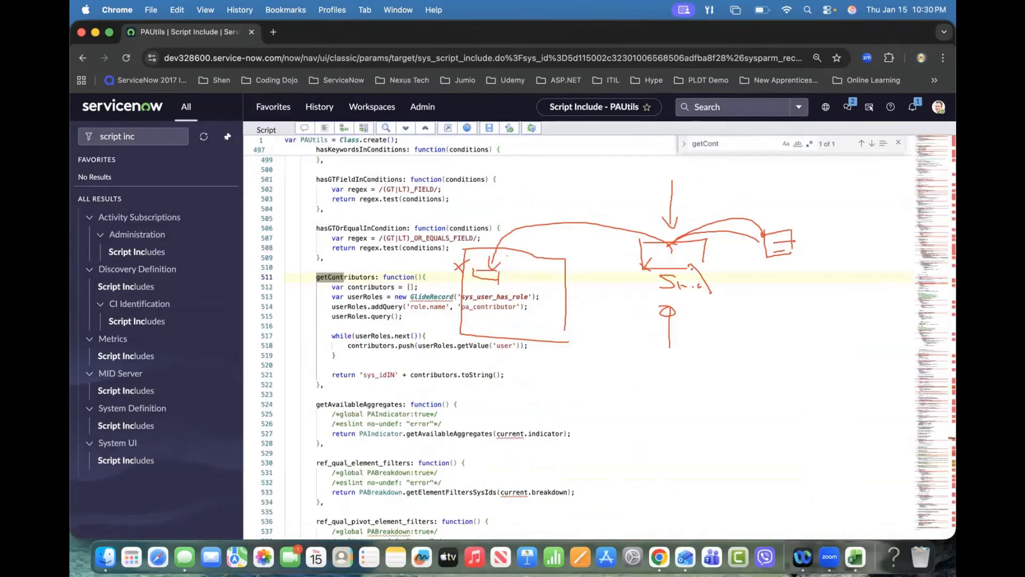
pyautogui.click(461, 357)
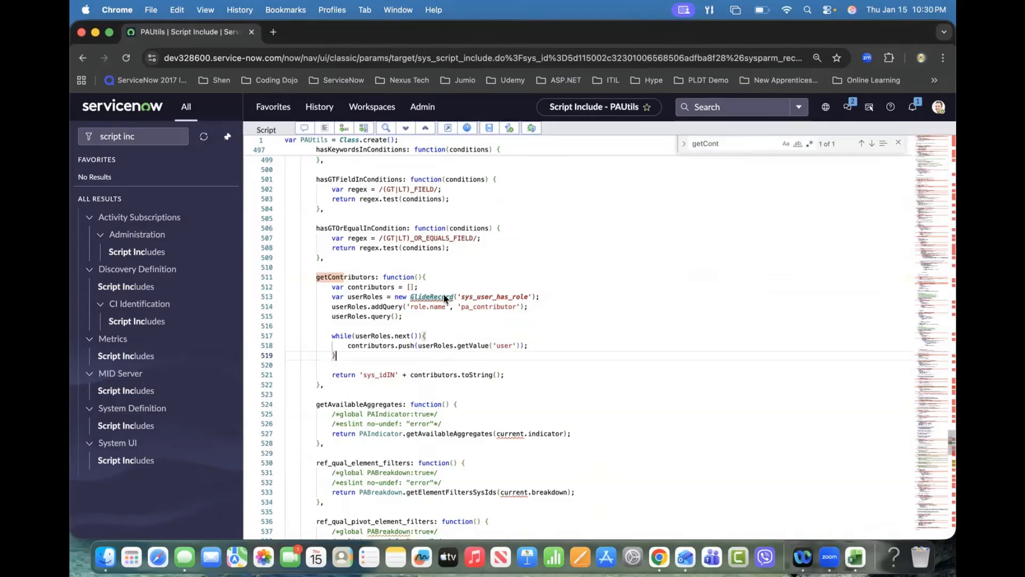
pyautogui.moveTo(441, 299)
pyautogui.doubleClick(433, 375)
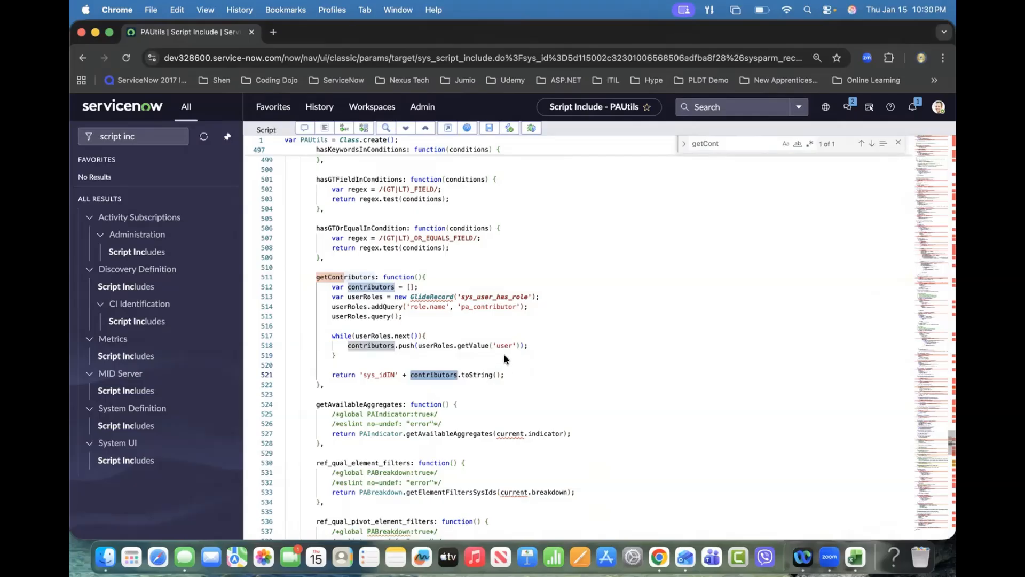
# Step: Examine the getContributors function's role query, the user field it collects, and its returned sys_idIN string
pyautogui.doubleClick(492, 305)
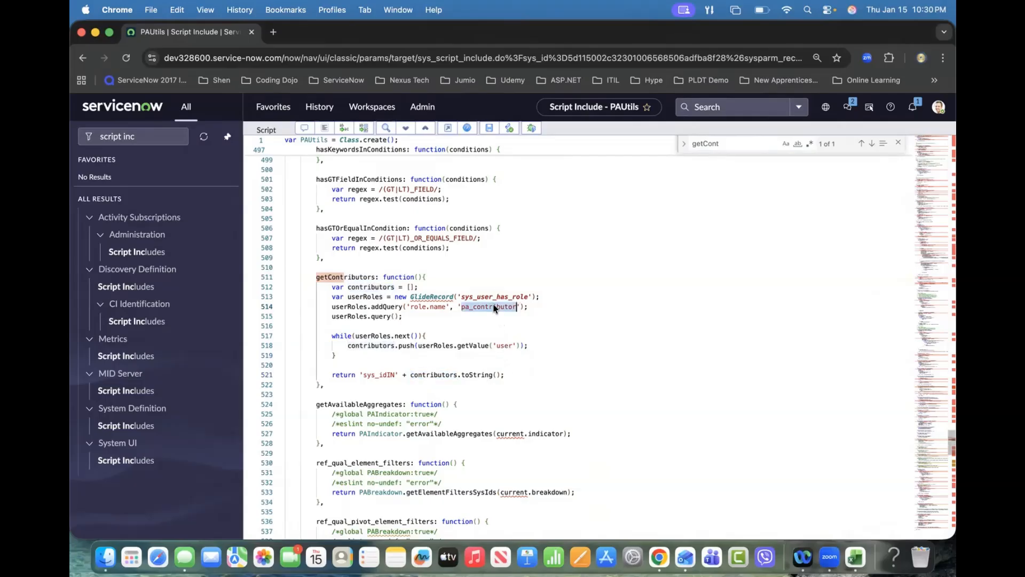
pyautogui.doubleClick(505, 346)
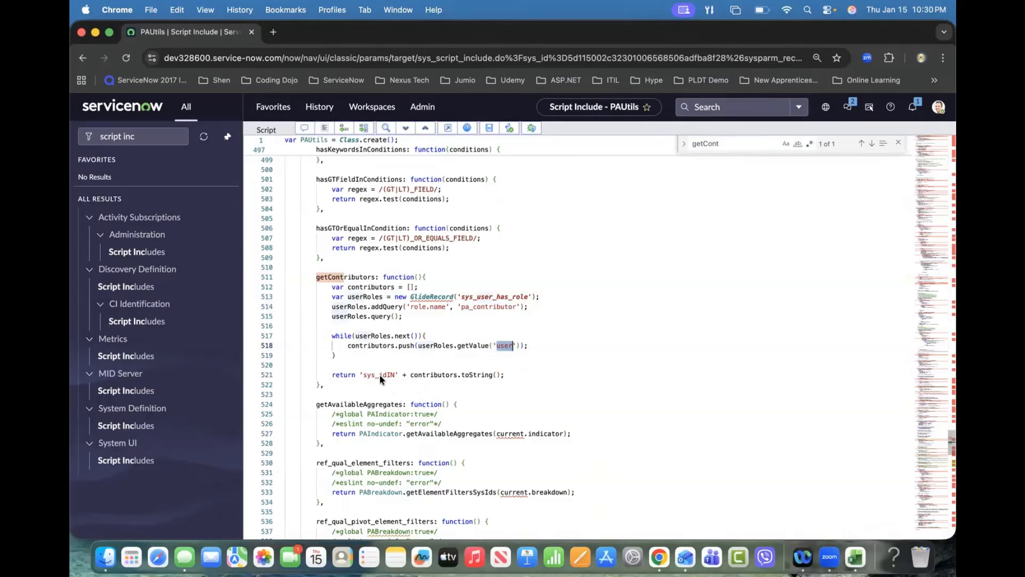
pyautogui.doubleClick(430, 376)
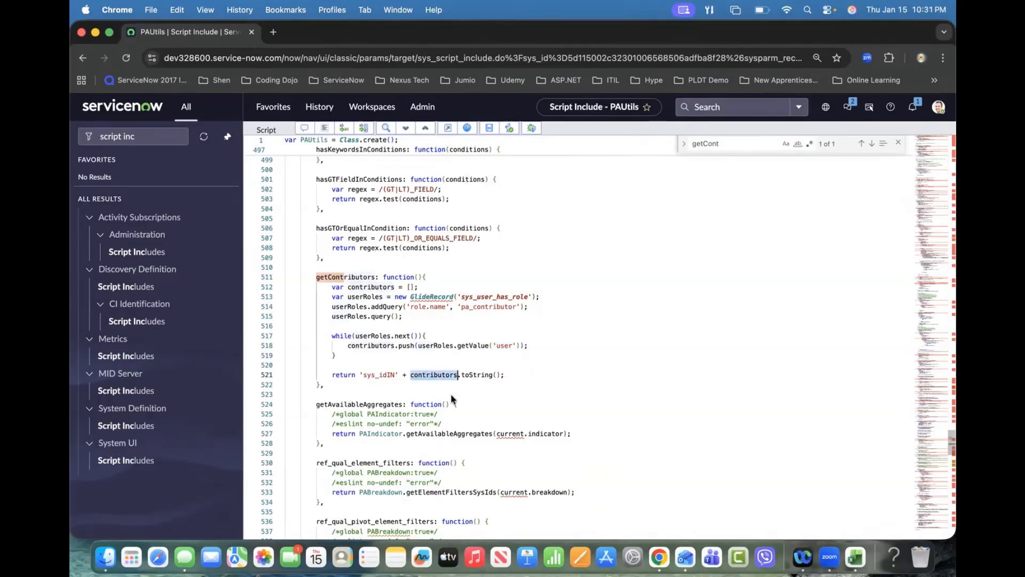
pyautogui.click(477, 377)
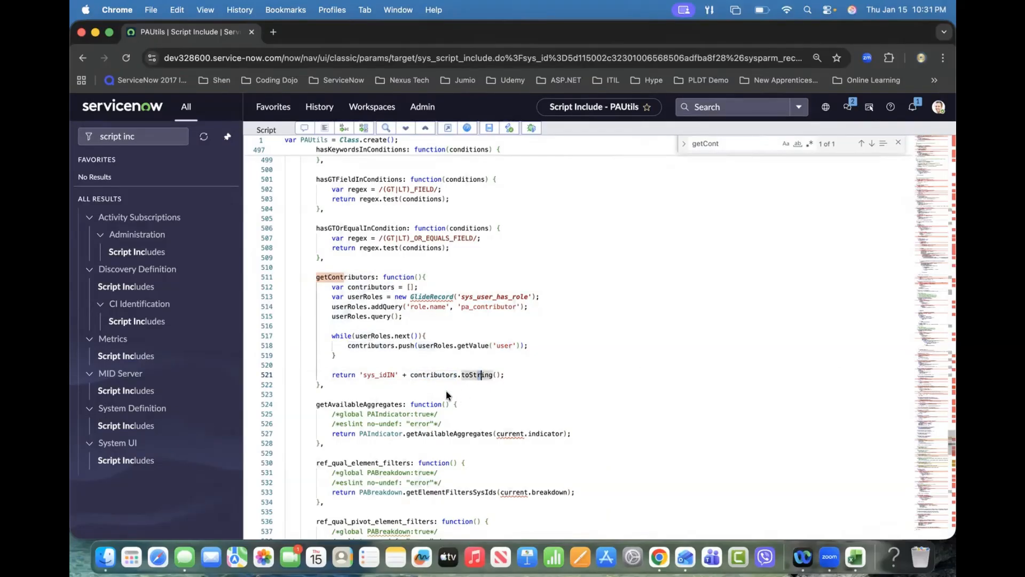
# Step: Copy the getContributors function body and paste it into a new Scripts - Background script
pyautogui.moveTo(331, 286); pyautogui.dragTo(504, 375)
pyautogui.press('super+c')
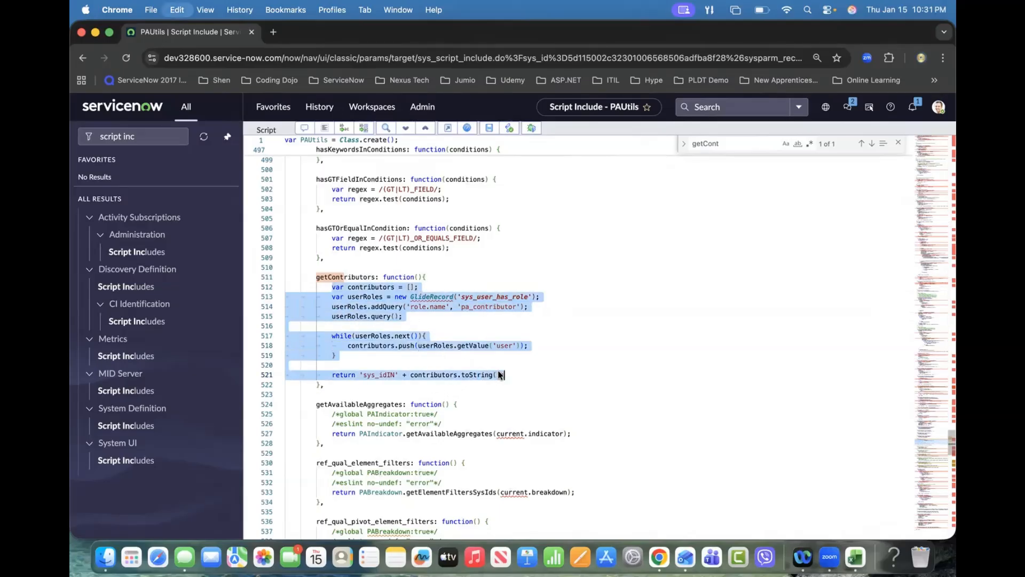
pyautogui.click(144, 138)
pyautogui.moveTo(145, 137); pyautogui.dragTo(100, 135)
pyautogui.write('scripts')
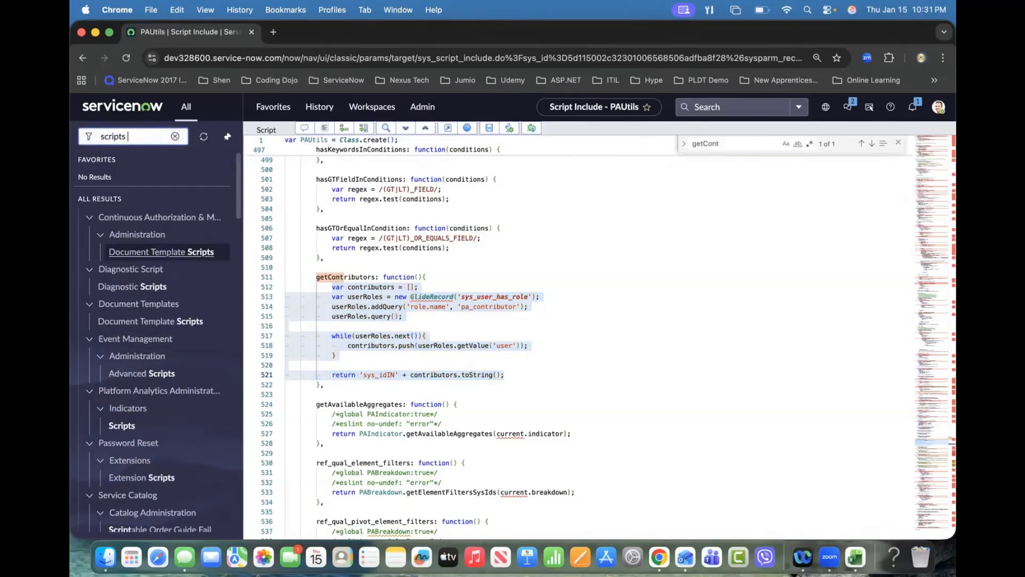
pyautogui.click(161, 236)
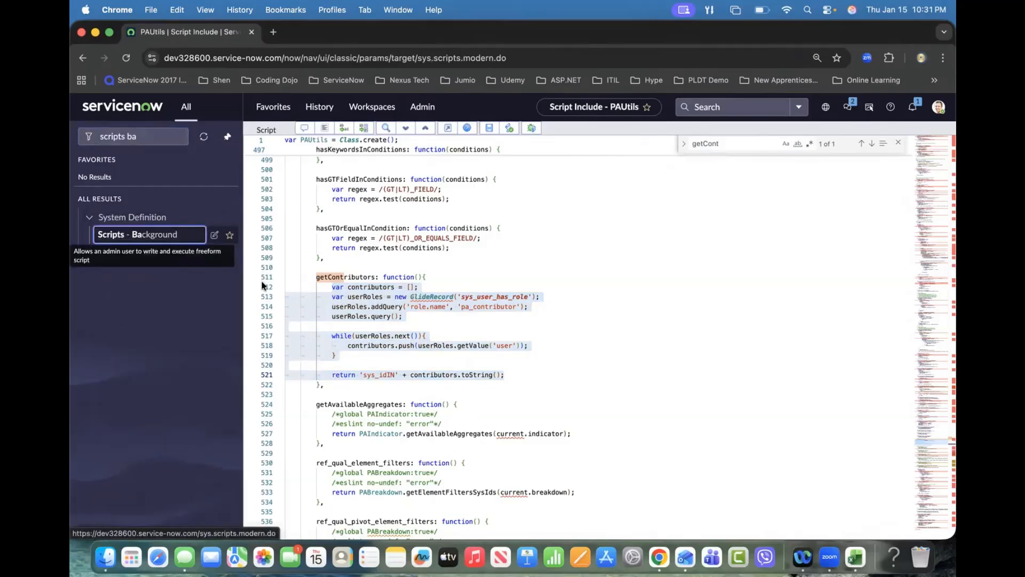
pyautogui.click(346, 271)
pyautogui.press('super+v')
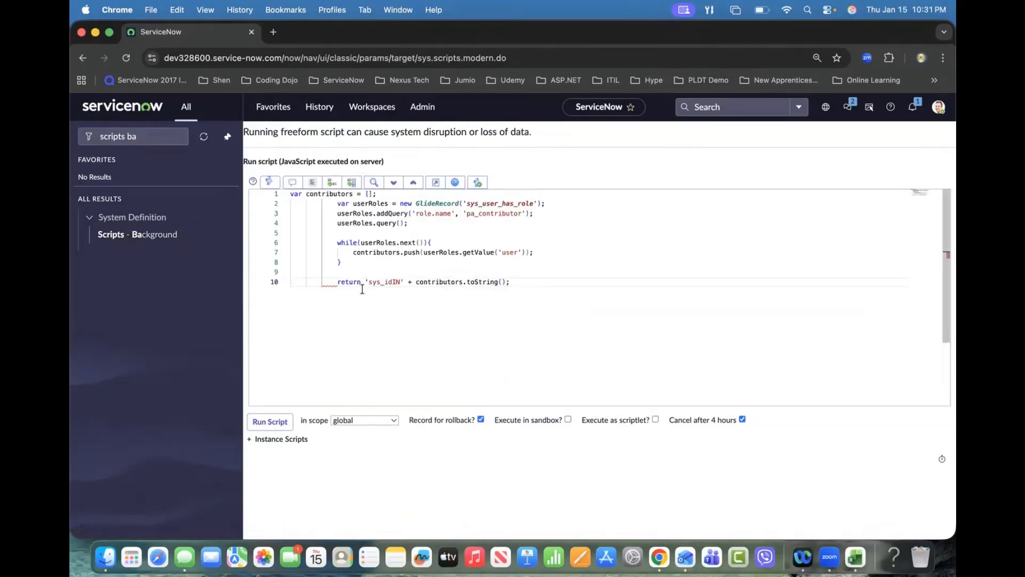
# Step: Replace the return statement with gs.print around the sys_idIN expression, format the code, and run the script
pyautogui.click(313, 182)
pyautogui.moveTo(315, 281); pyautogui.dragTo(290, 284)
pyautogui.write('gs.print')
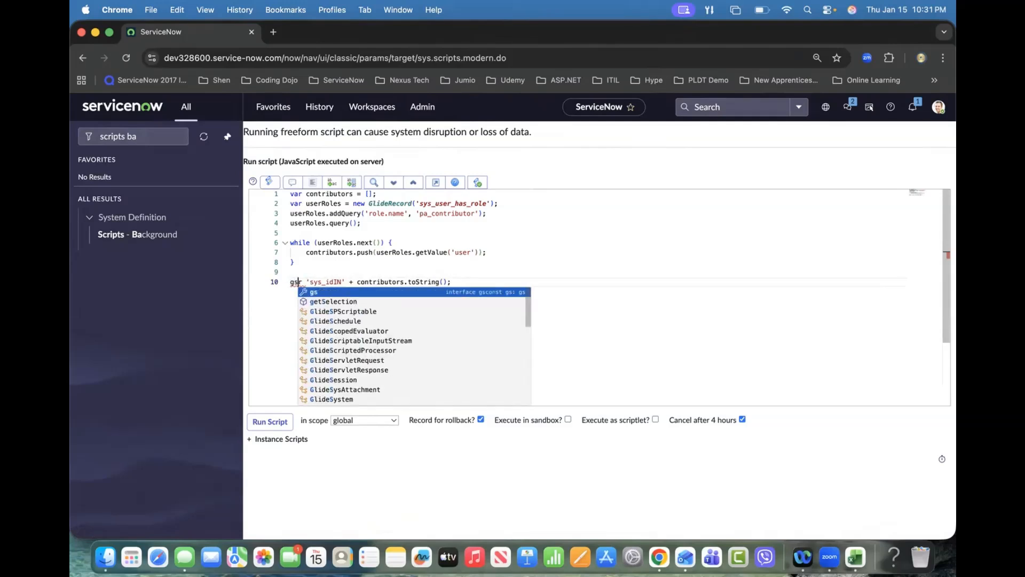
pyautogui.write('(')
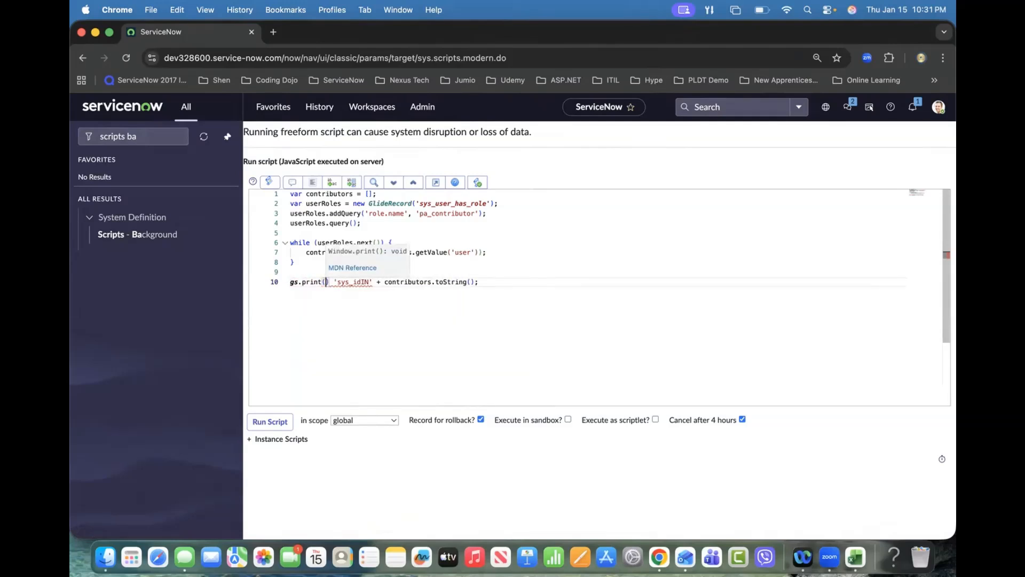
pyautogui.press('Delete')
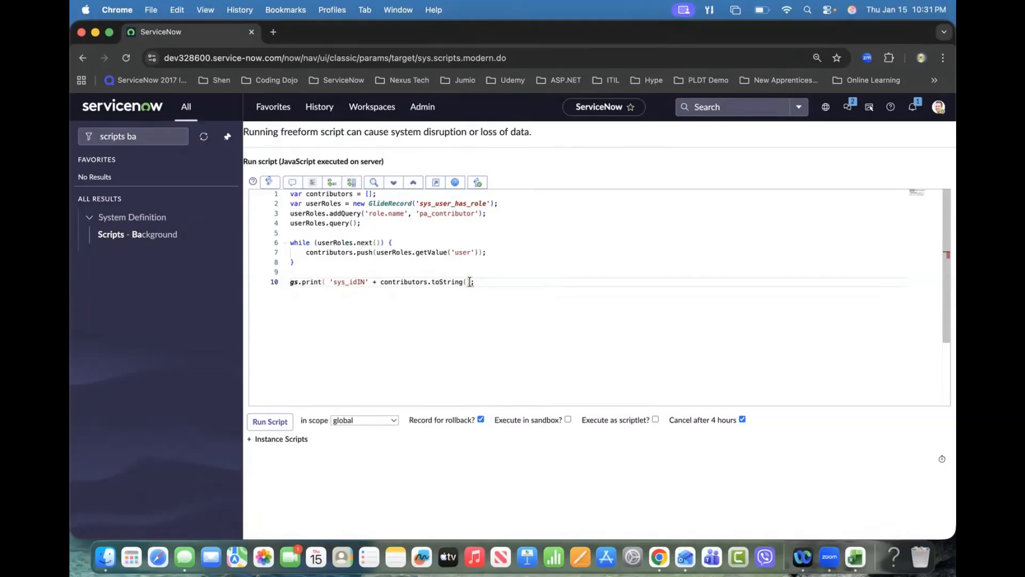
pyautogui.write(')')
pyautogui.doubleClick(364, 282)
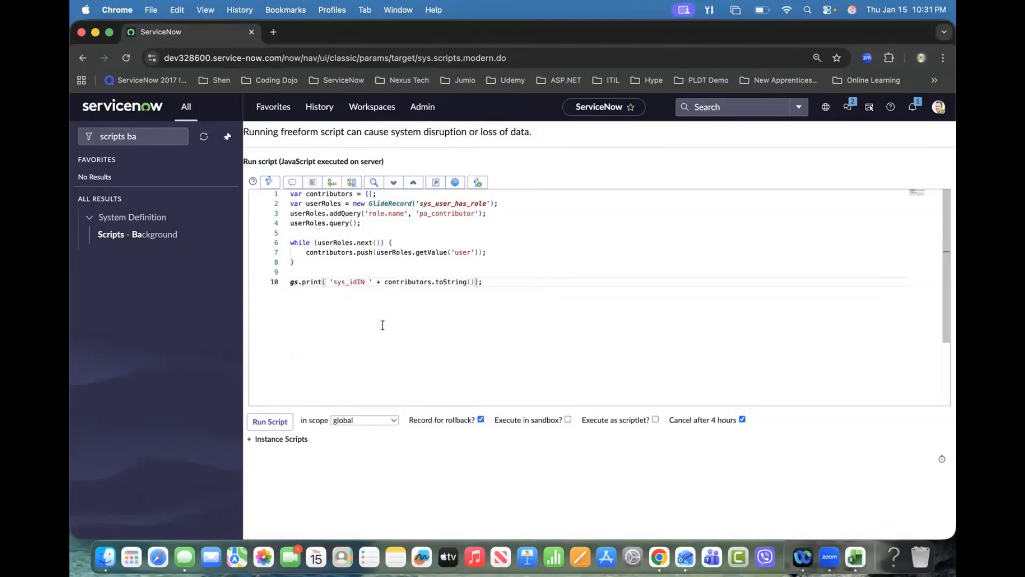
pyautogui.click(314, 182)
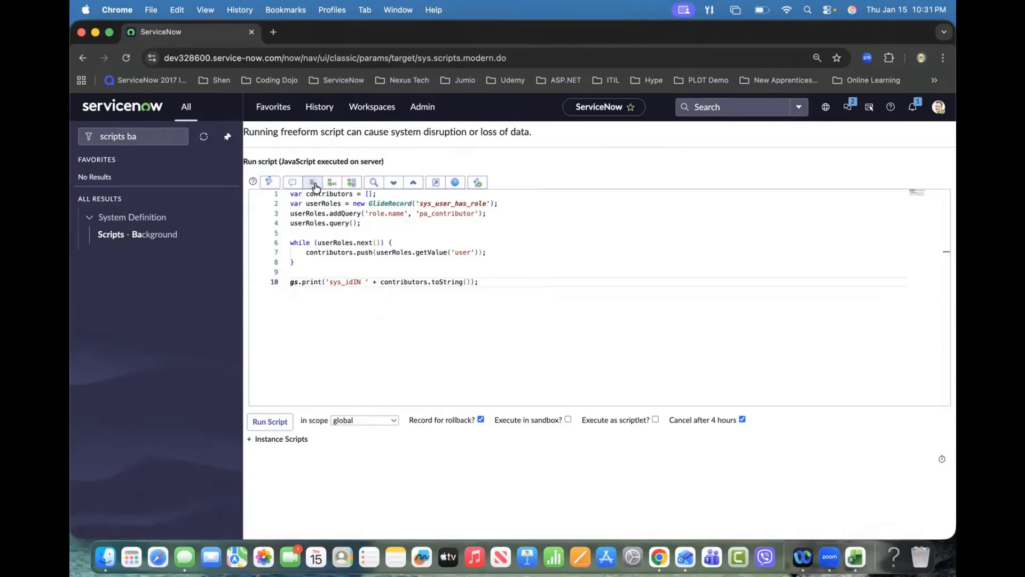
pyautogui.click(270, 422)
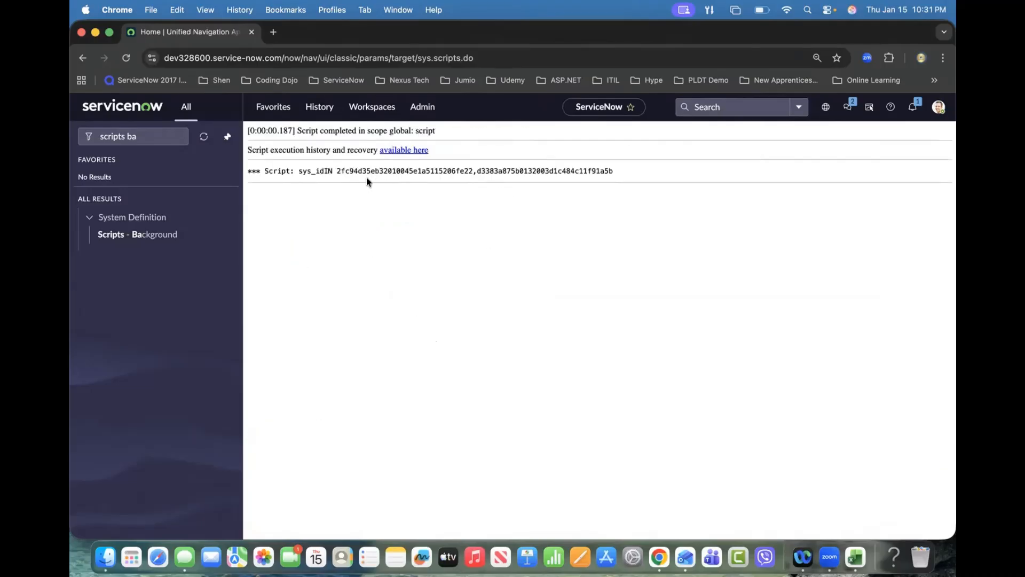
# Step: Select the printed user sys_ids in the output and reopen the Facility issue incident from history
pyautogui.moveTo(337, 171); pyautogui.dragTo(471, 172)
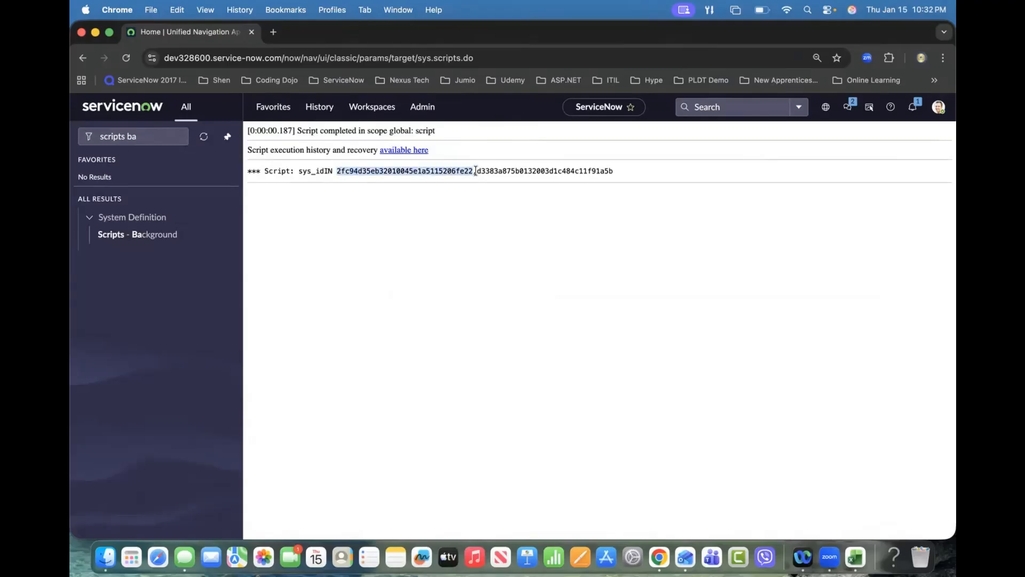
pyautogui.doubleClick(481, 171)
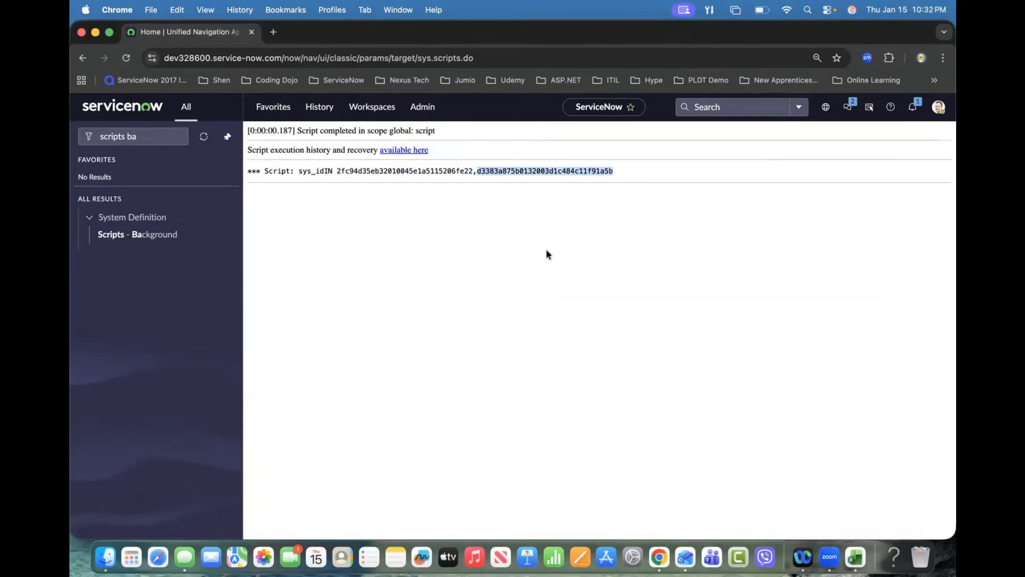
pyautogui.click(313, 108)
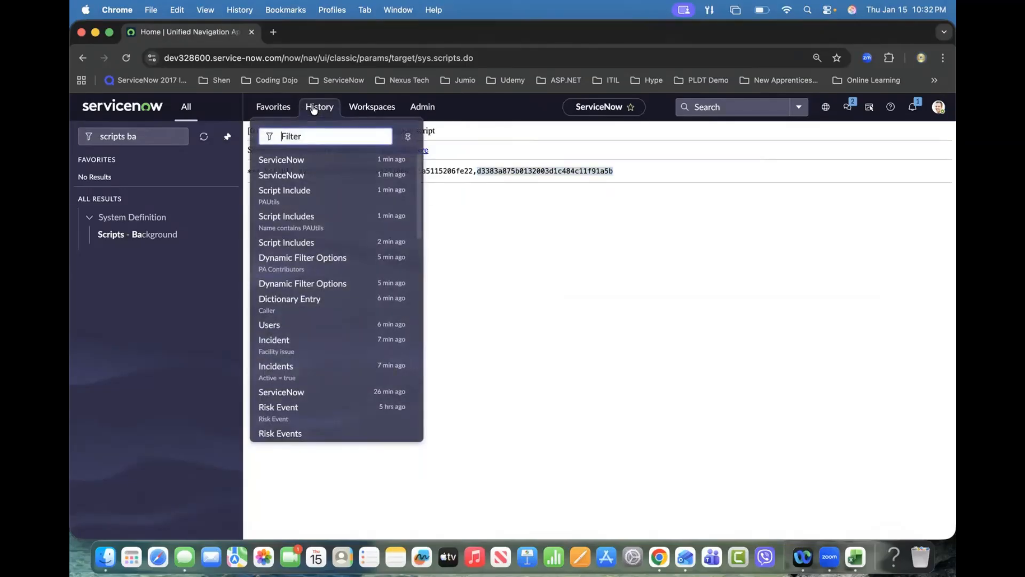
pyautogui.click(283, 343)
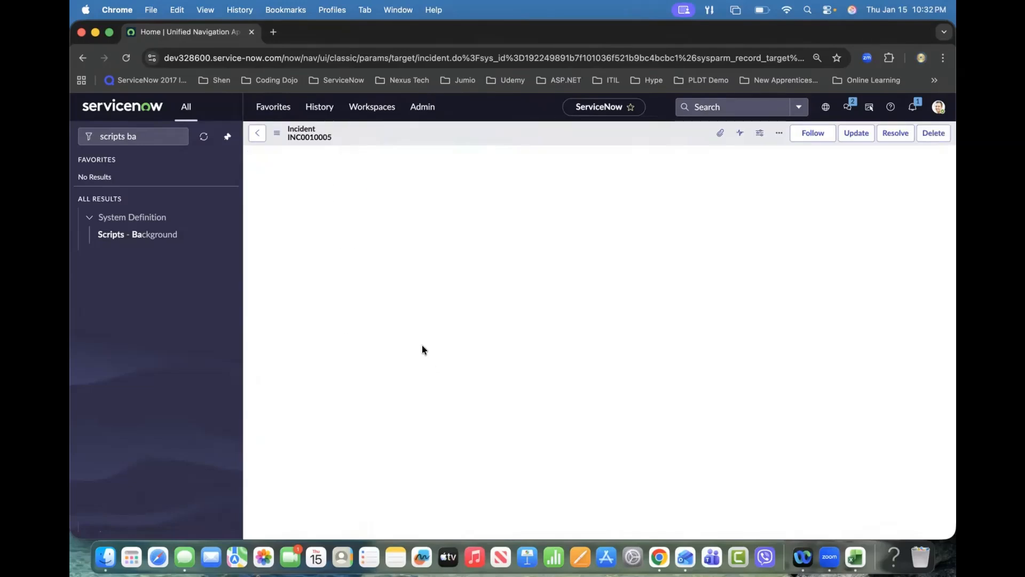
# Step: Open the Caller field's dictionary entry and set its reference qualifier to Dynamic using PA Contributors
pyautogui.rightClick(352, 182)
pyautogui.press('Escape')
pyautogui.rightClick(349, 183)
pyautogui.click(367, 201)
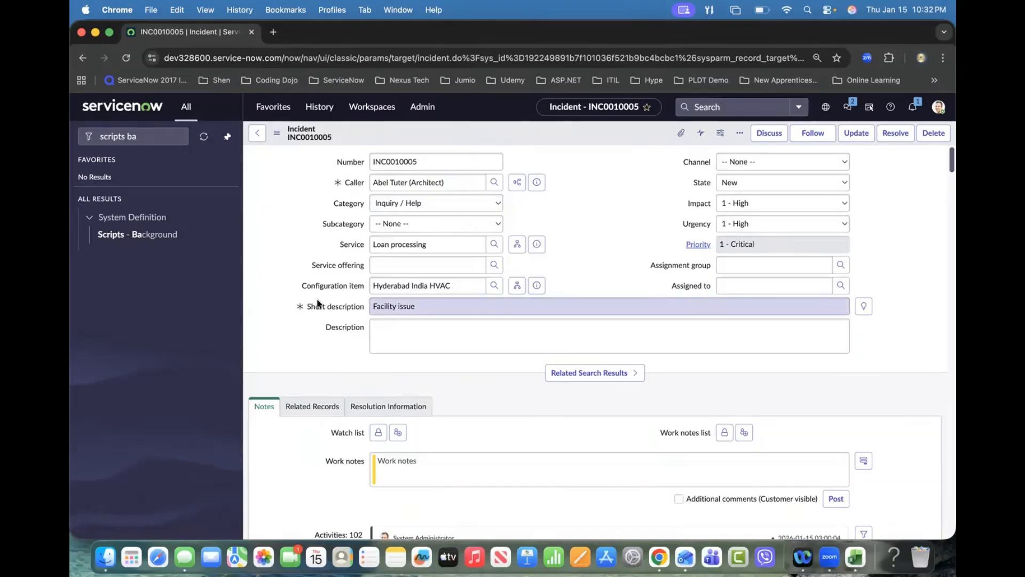
pyautogui.click(395, 329)
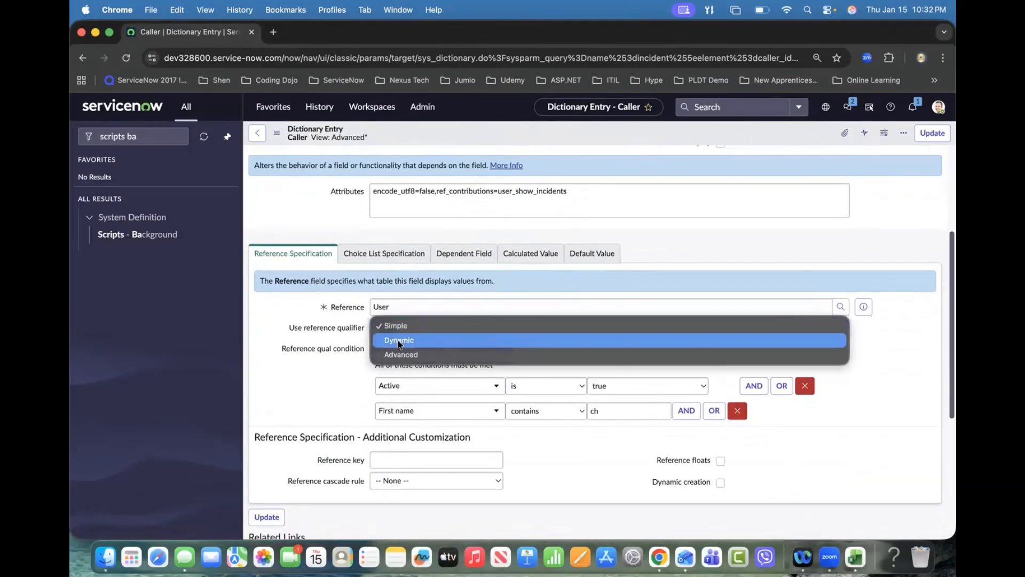
pyautogui.click(398, 340)
pyautogui.click(540, 349)
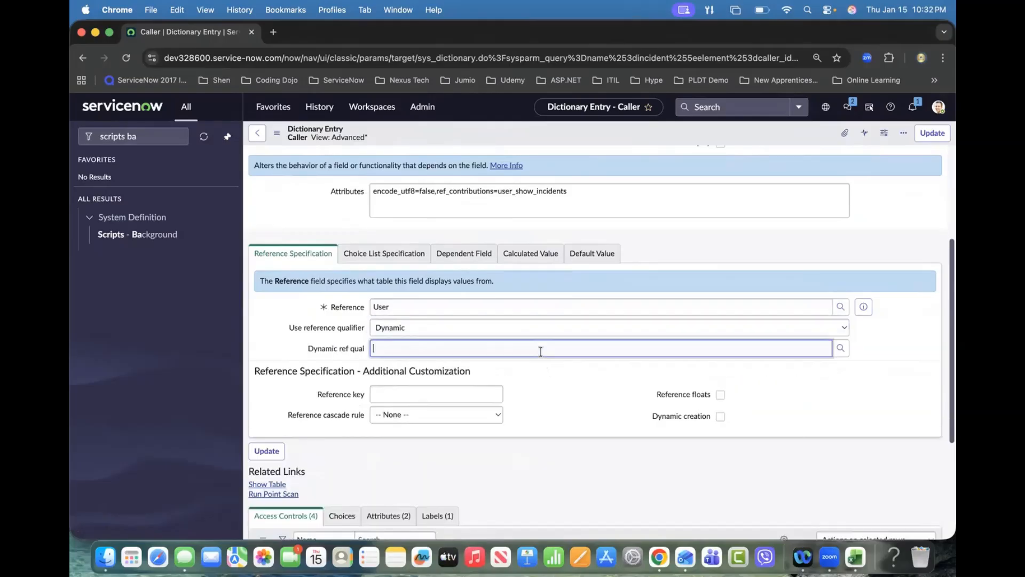
pyautogui.click(480, 374)
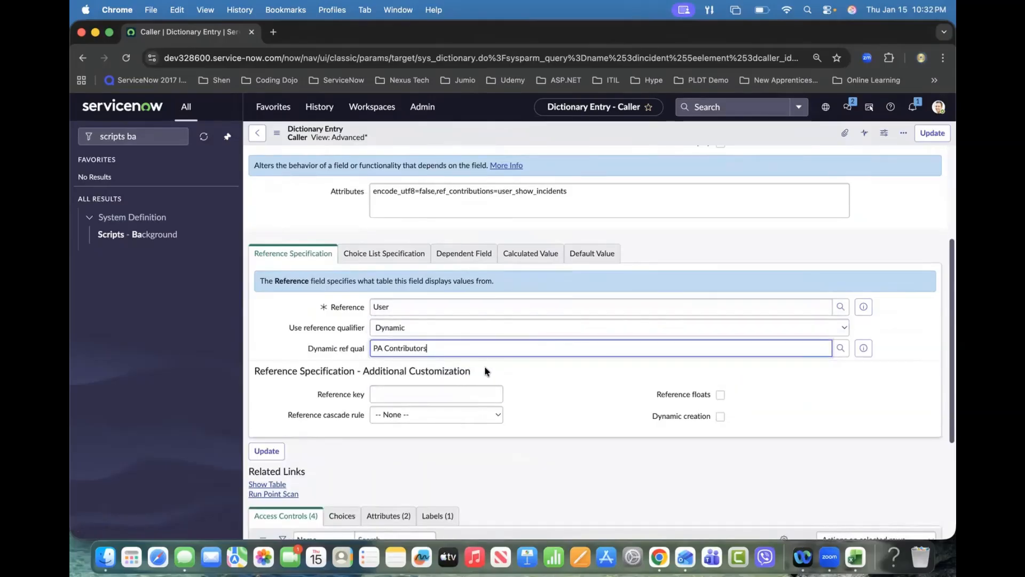
# Step: Save the Caller dictionary entry and open a new incident form
pyautogui.rightClick(580, 129)
pyautogui.click(594, 133)
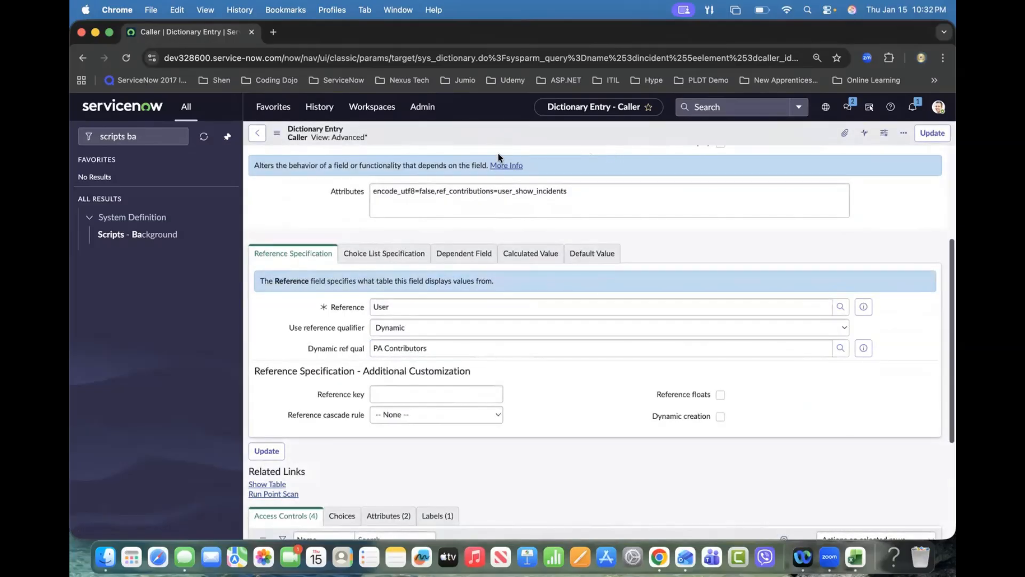
pyautogui.click(257, 133)
pyautogui.click(668, 202)
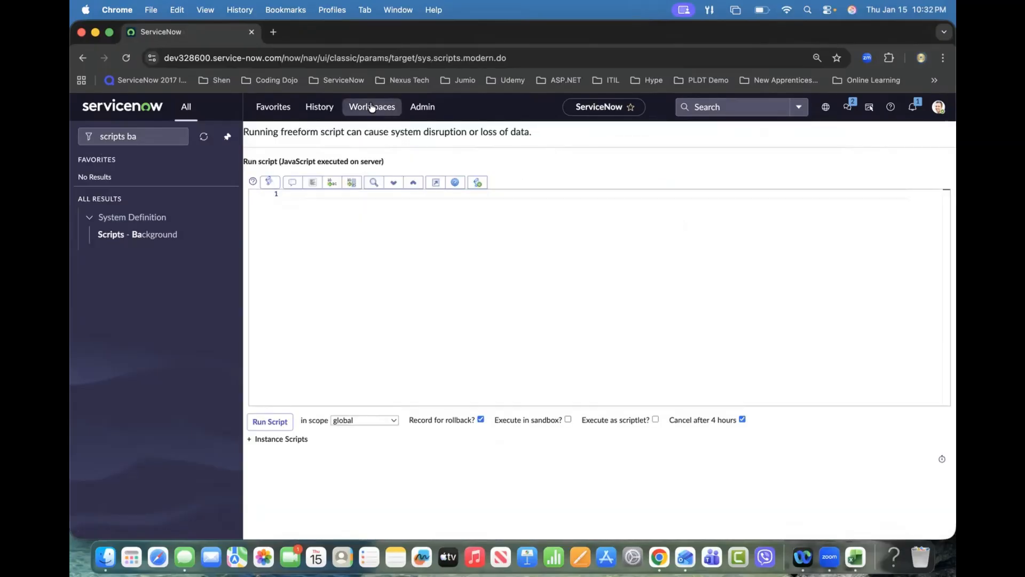
pyautogui.click(318, 106)
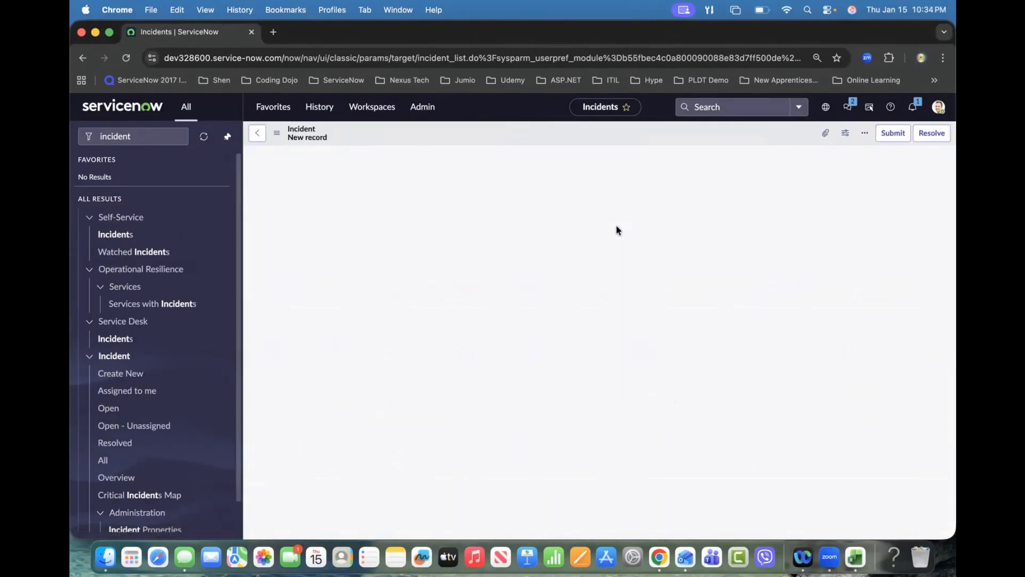
# Step: Test the Caller lookup on the new incident by opening the user list and closing it
pyautogui.click(385, 181)
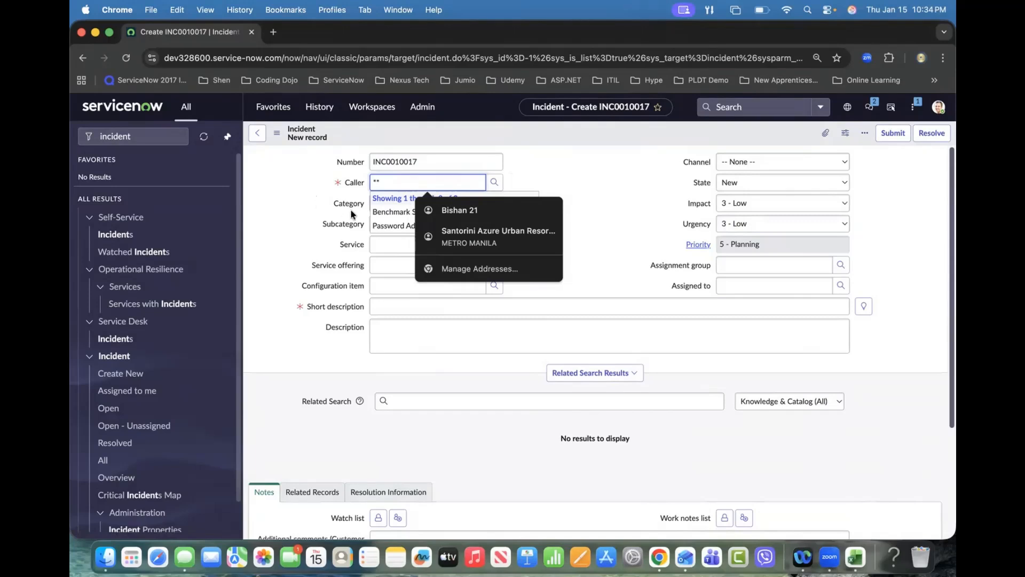
pyautogui.click(513, 186)
pyautogui.click(494, 182)
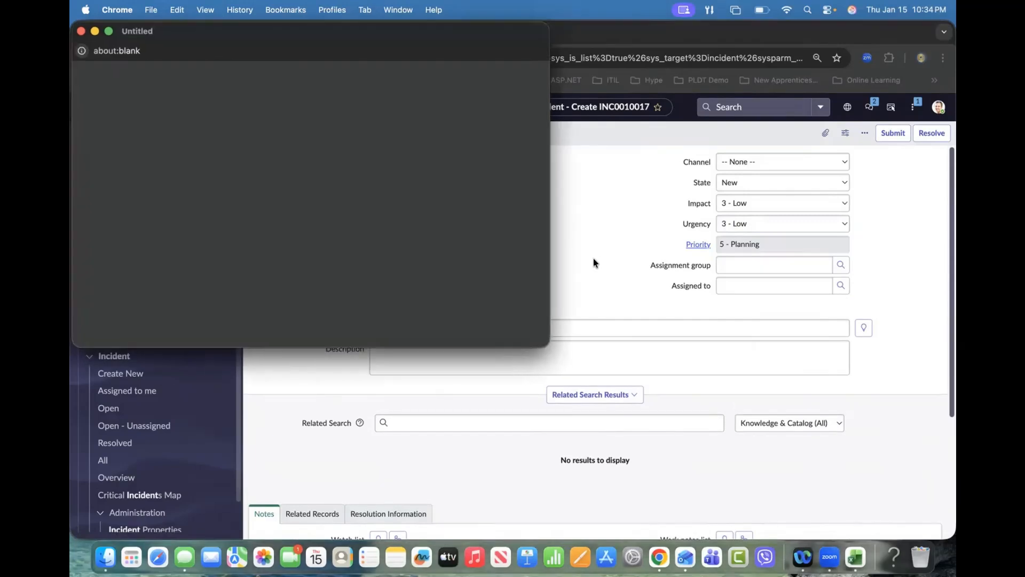
pyautogui.click(193, 127)
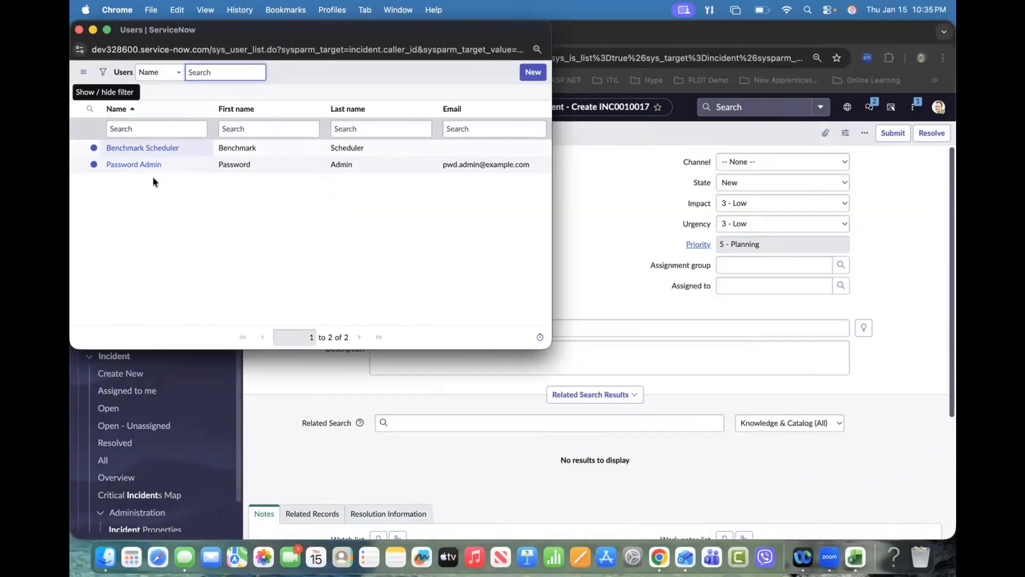
pyautogui.moveTo(197, 33); pyautogui.dragTo(298, 114)
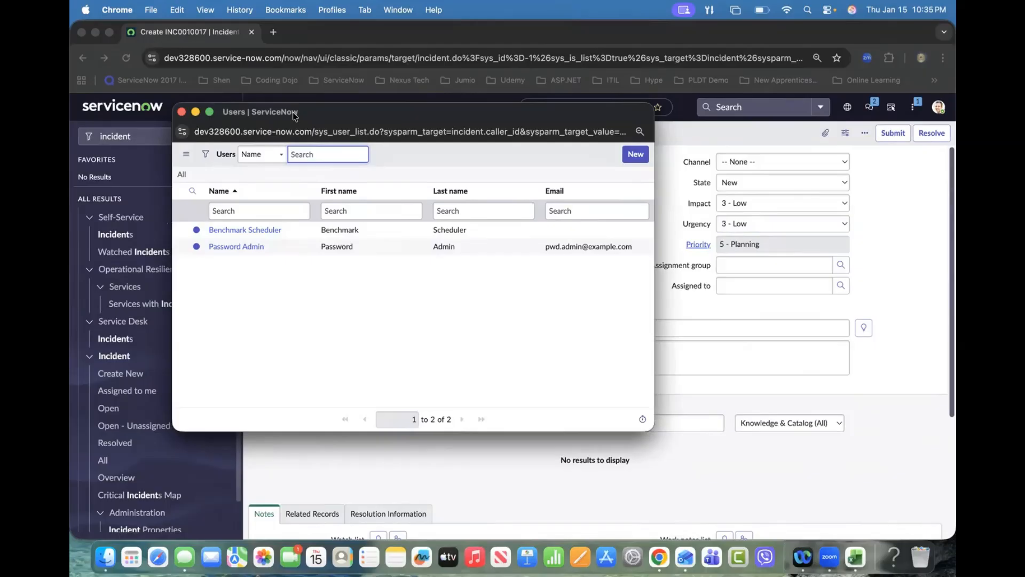
pyautogui.click(181, 112)
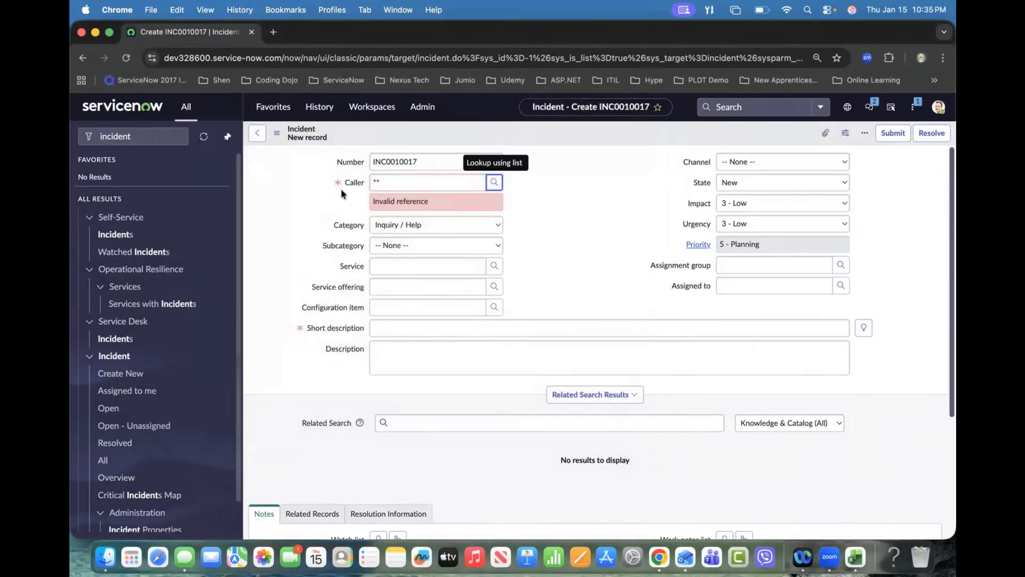
# Step: Open the Caller field's dictionary entry and switch its reference qualifier to Advanced
pyautogui.rightClick(352, 186)
pyautogui.click(372, 204)
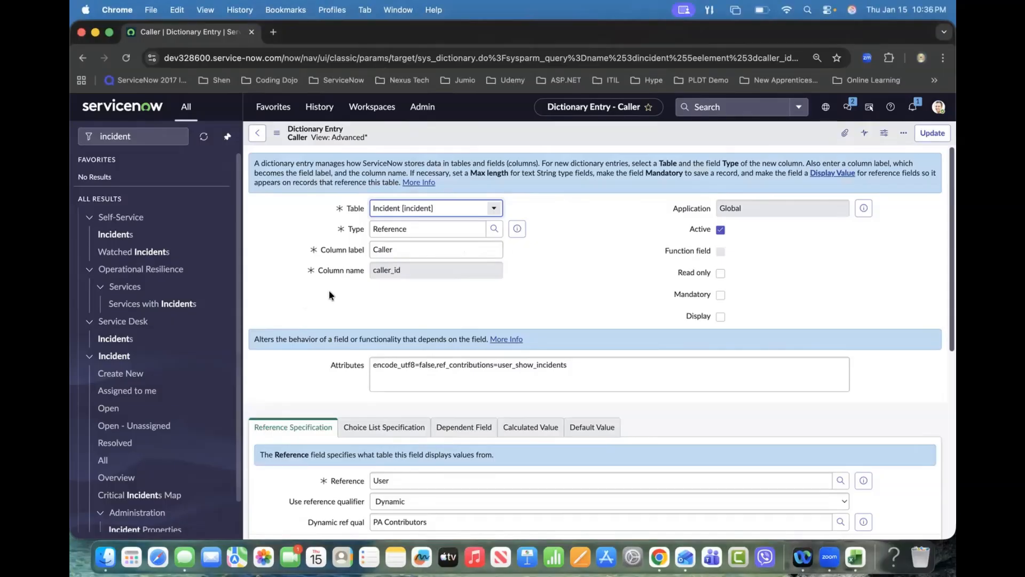
pyautogui.scroll(-3, 321, 287)
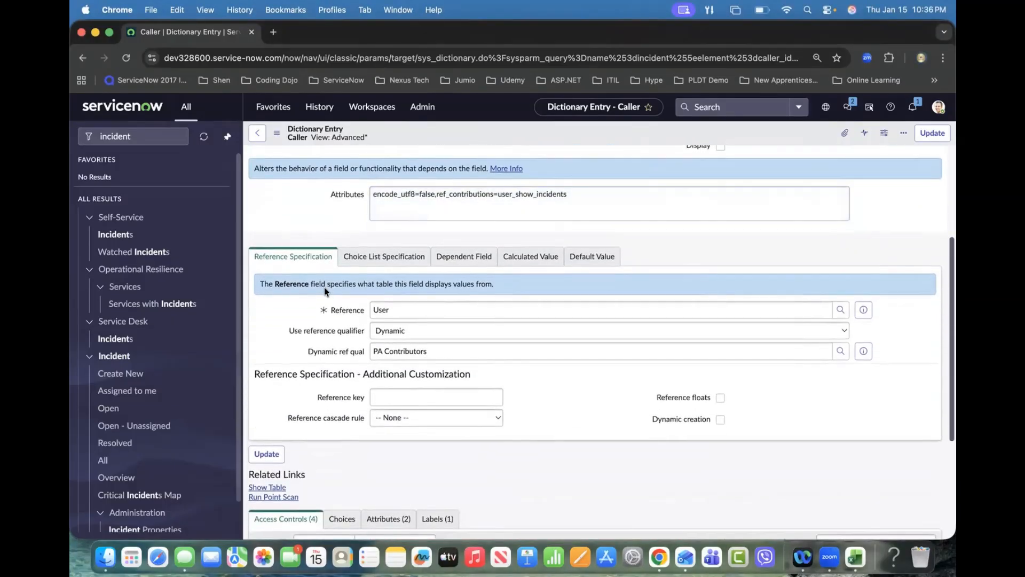
pyautogui.scroll(-2, 325, 288)
pyautogui.click(408, 299)
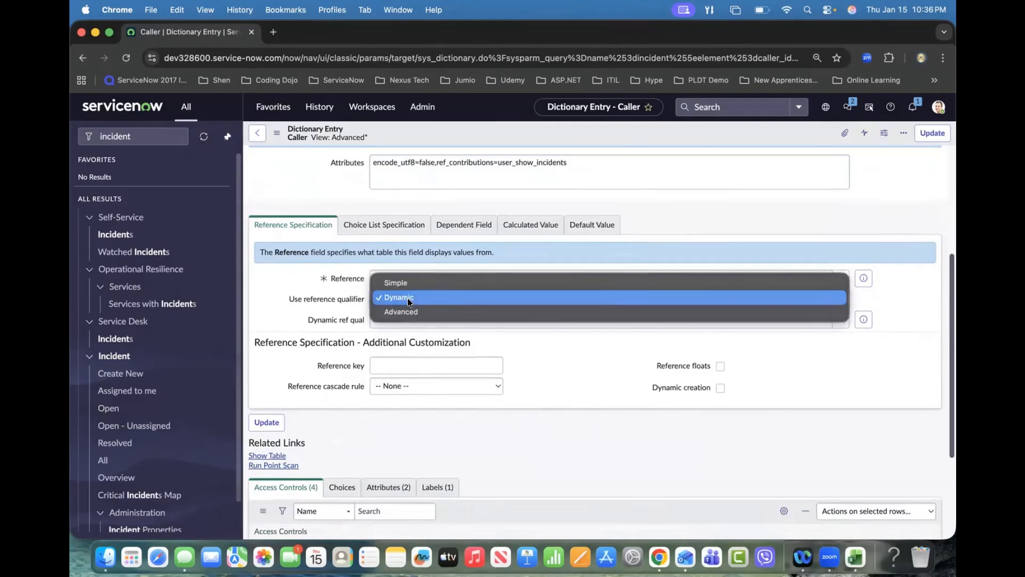
pyautogui.click(406, 312)
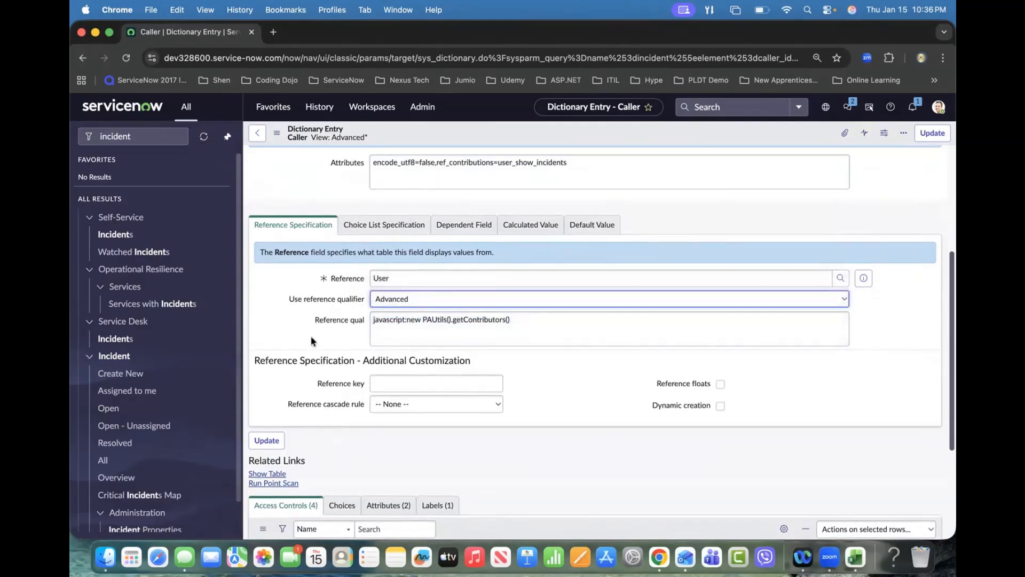
# Step: Examine the Advanced reference qualifier script javascript:new PAUtils().getContributors() in the dictionary entry
pyautogui.click(526, 320)
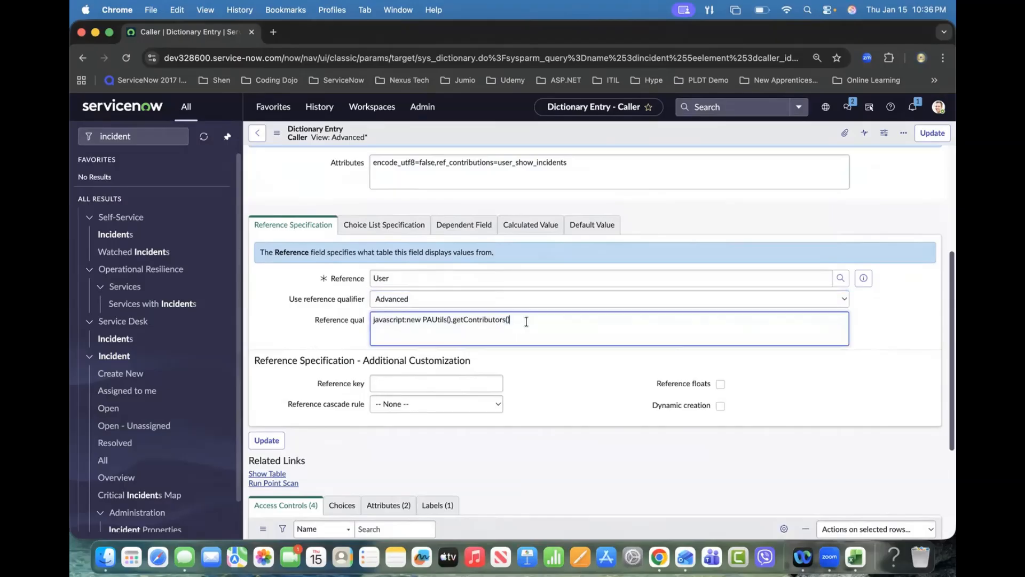
pyautogui.moveTo(527, 320); pyautogui.dragTo(327, 320)
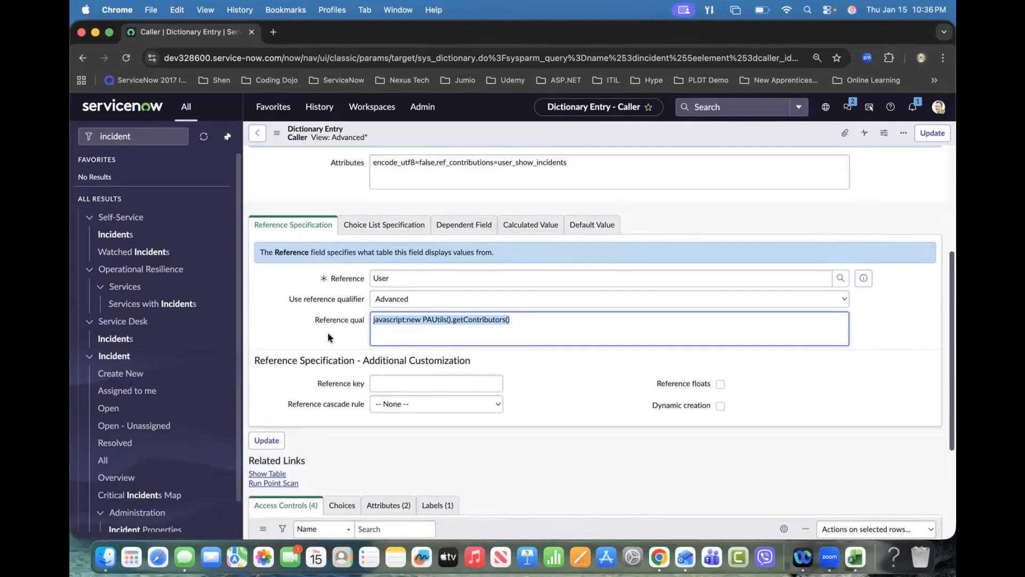
pyautogui.click(329, 337)
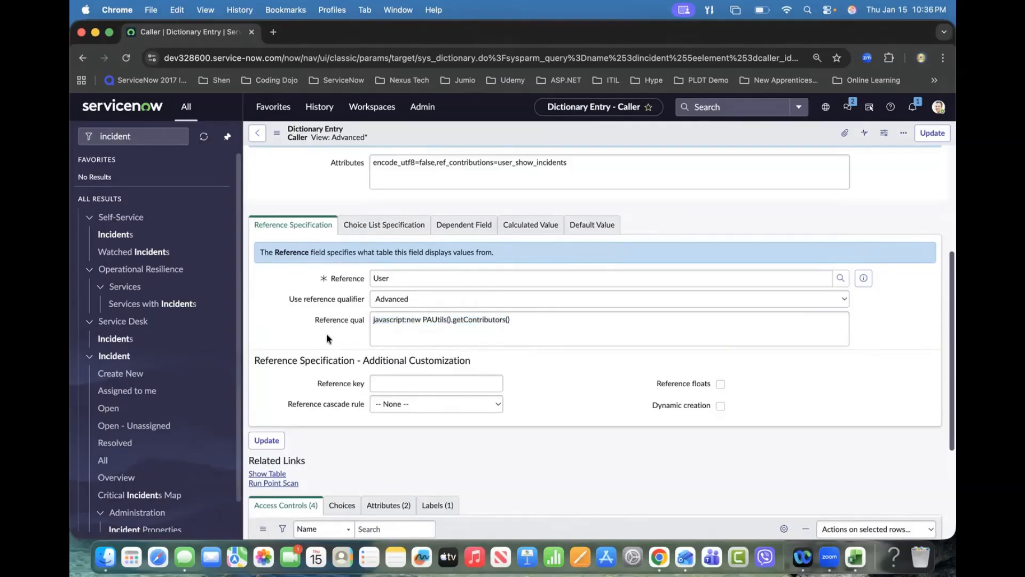
pyautogui.doubleClick(390, 320)
pyautogui.click(565, 327)
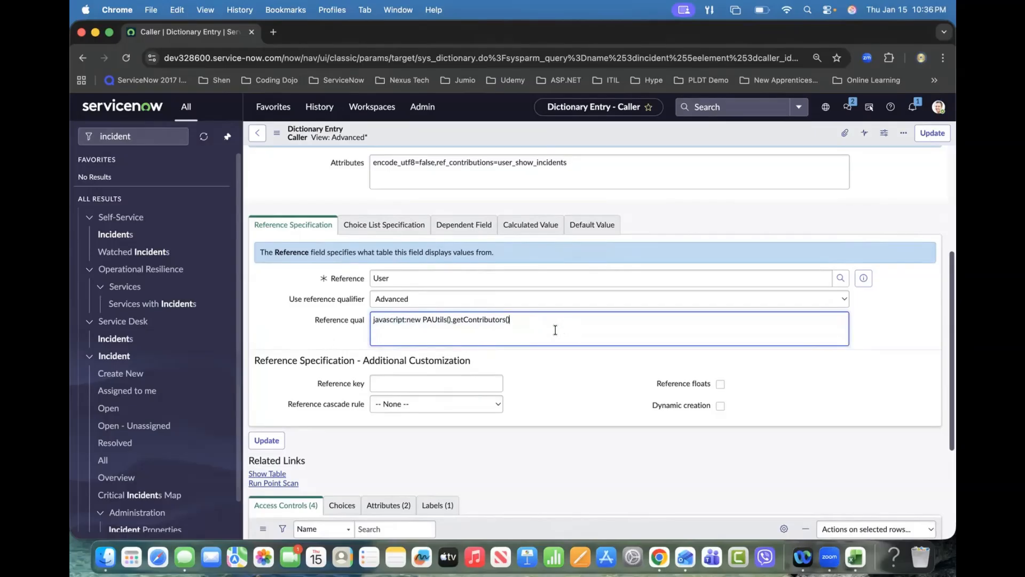
pyautogui.tripleClick(481, 318)
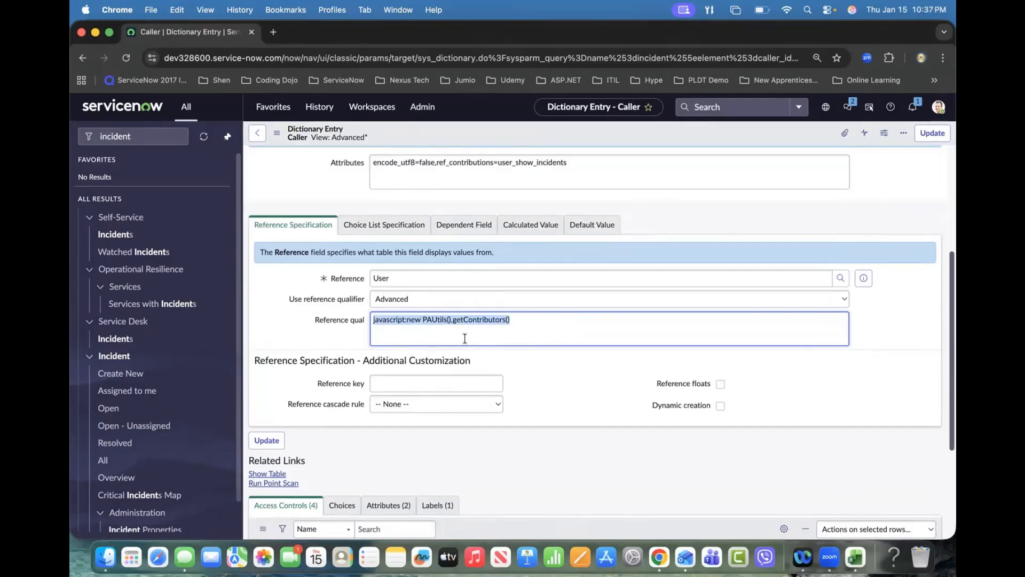
pyautogui.scroll(3, 465, 338)
pyautogui.scroll(3, 466, 333)
pyautogui.scroll(-1, 480, 334)
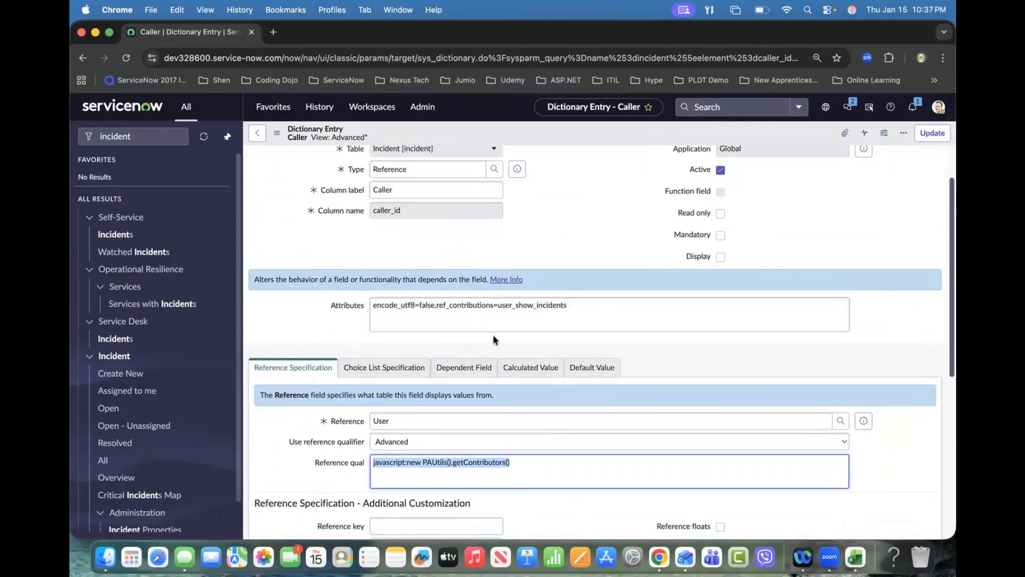
pyautogui.scroll(2, 492, 334)
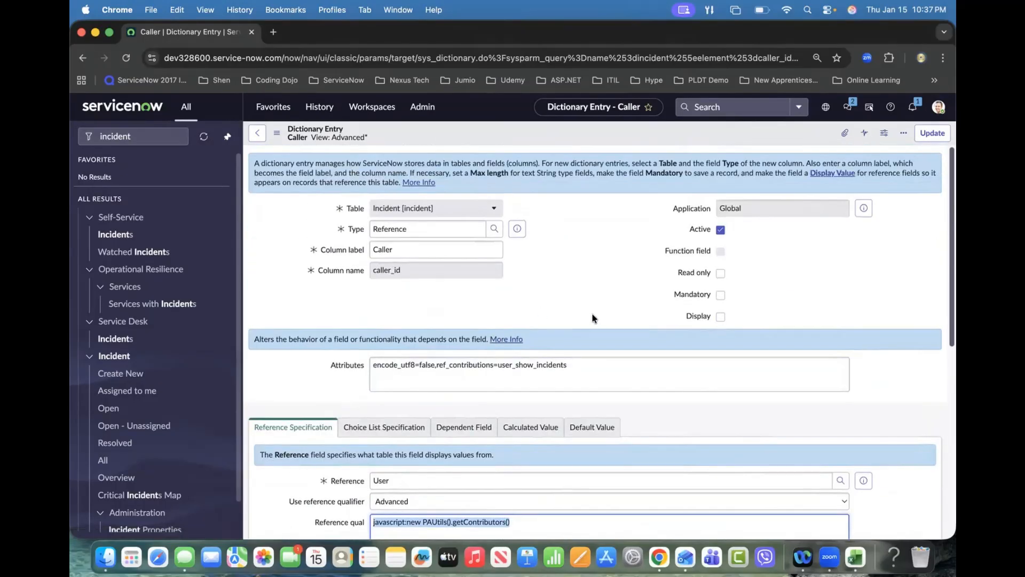
pyautogui.rightClick(581, 131)
pyautogui.click(593, 134)
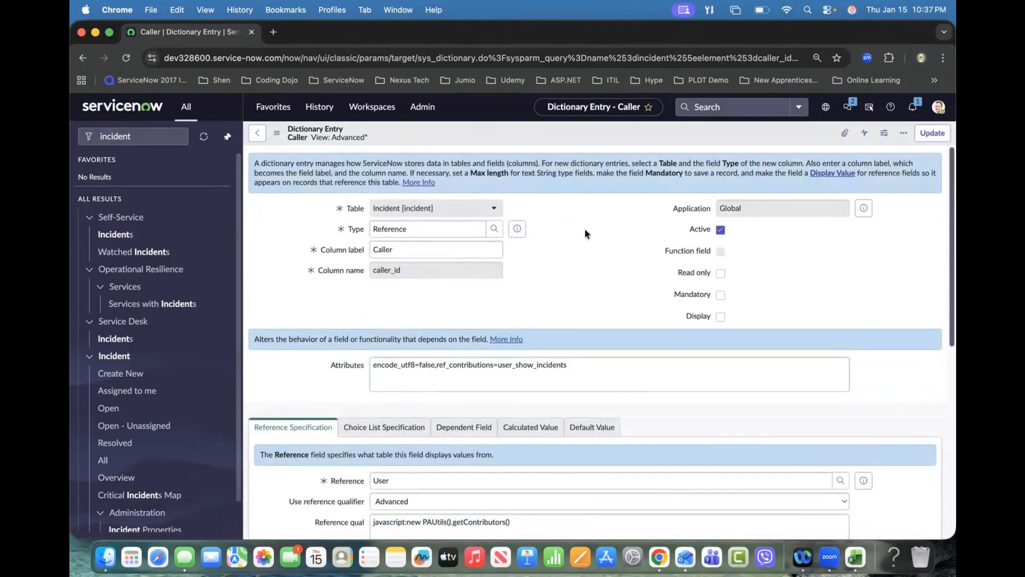
# Step: Save the changes to the Caller dictionary entry and open a new incident form
pyautogui.click(261, 133)
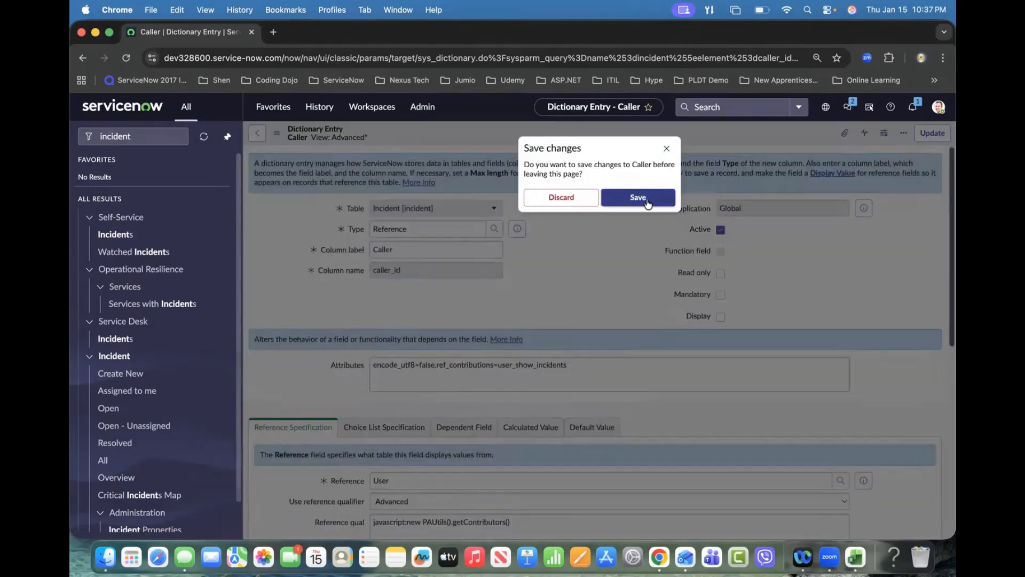
pyautogui.click(638, 197)
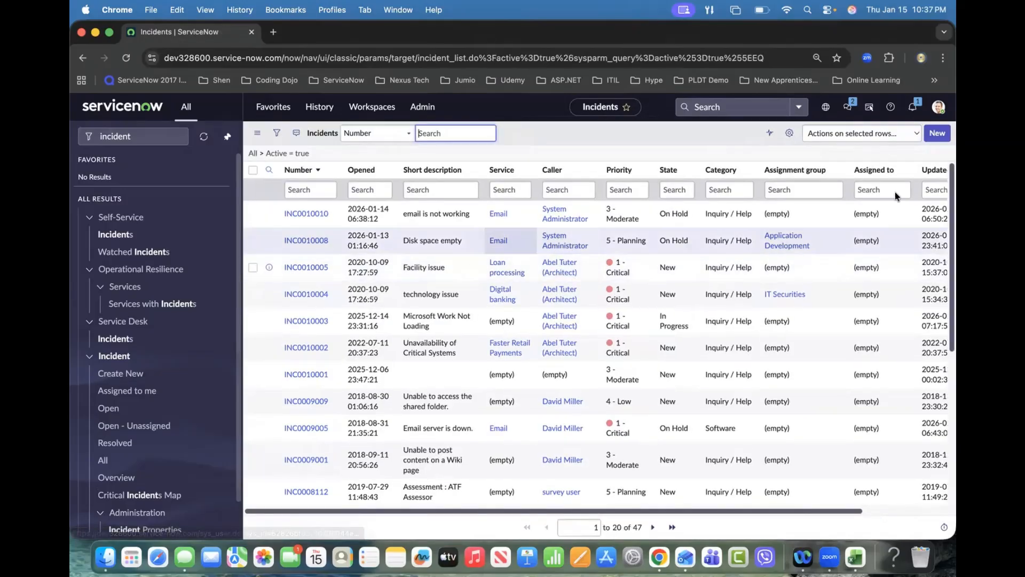
pyautogui.click(936, 134)
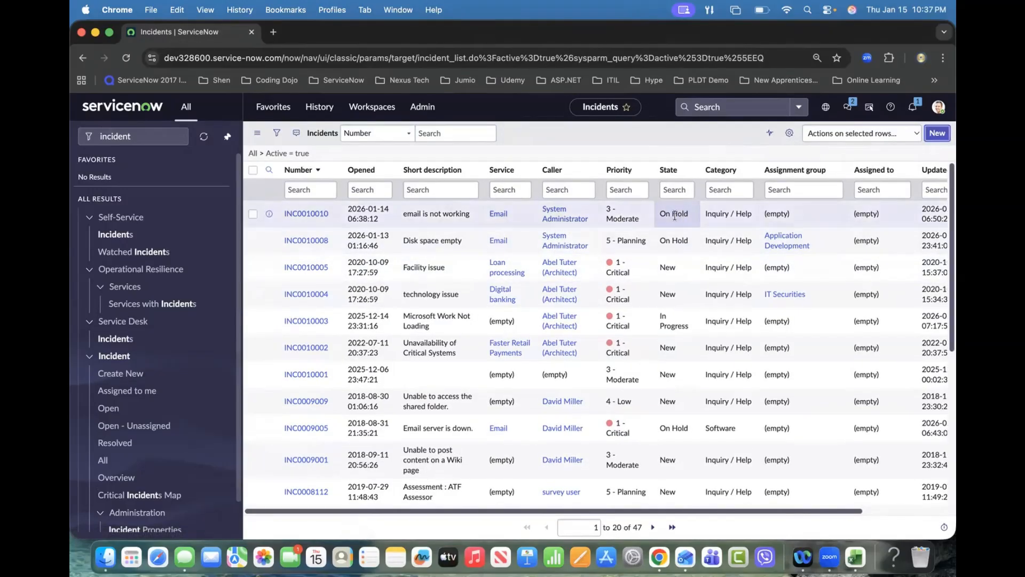
# Step: Open the Caller lookup list on the new incident and clear the Name filter to list the selectable users
pyautogui.click(420, 181)
pyautogui.click(494, 182)
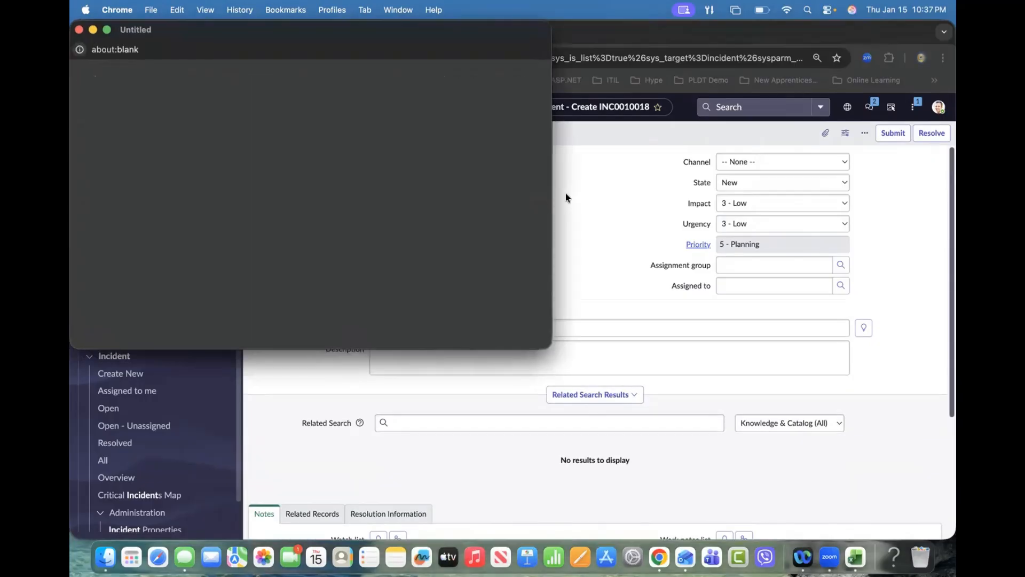
pyautogui.click(196, 129)
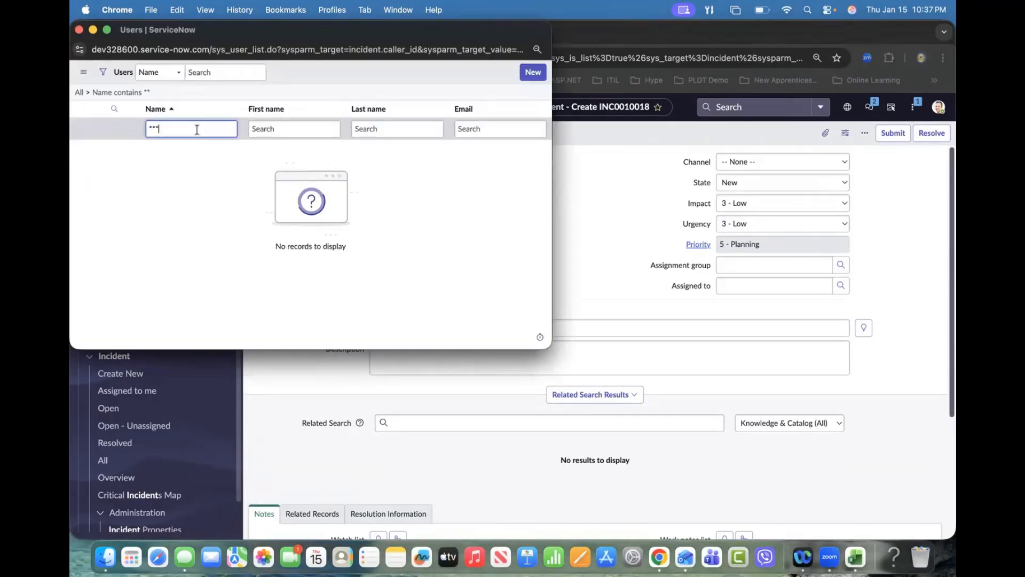
pyautogui.press('BackSpace')
pyautogui.press('Return')
pyautogui.click(169, 130)
pyautogui.press('Return')
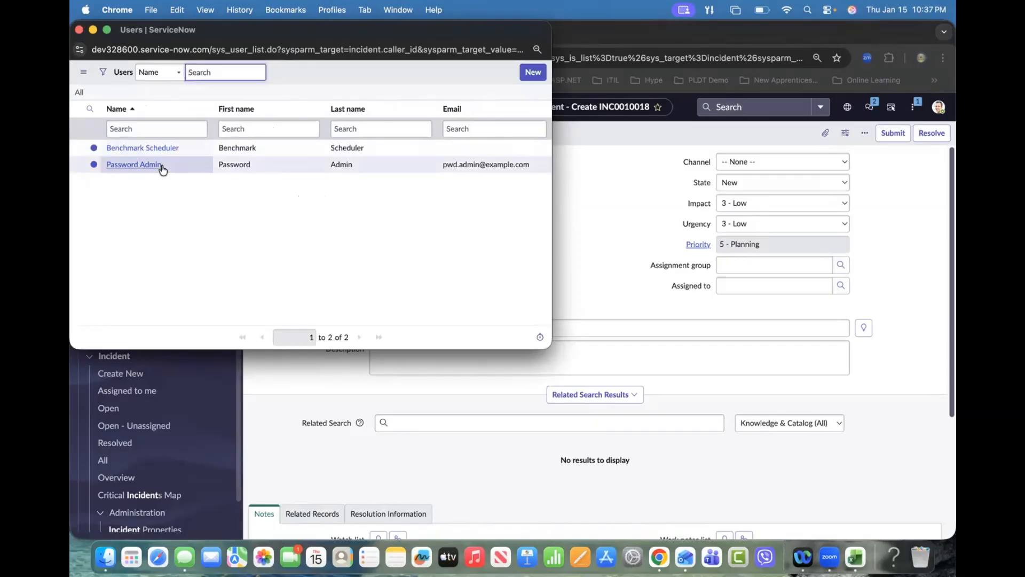